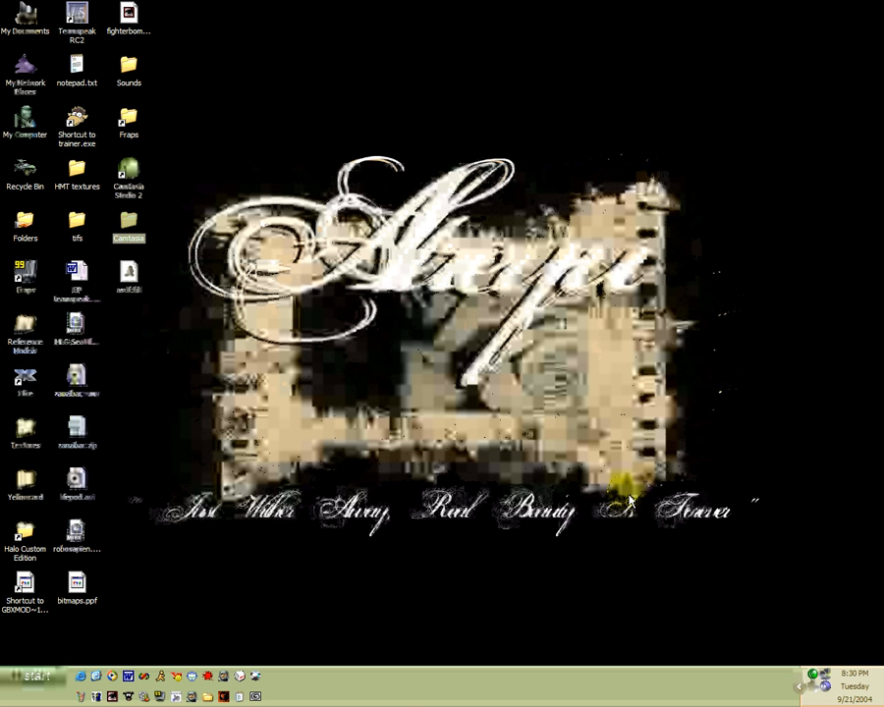
# Open the Halo Custom Edition folder and launch cmd.exe from it.
pyautogui.click(208, 700)
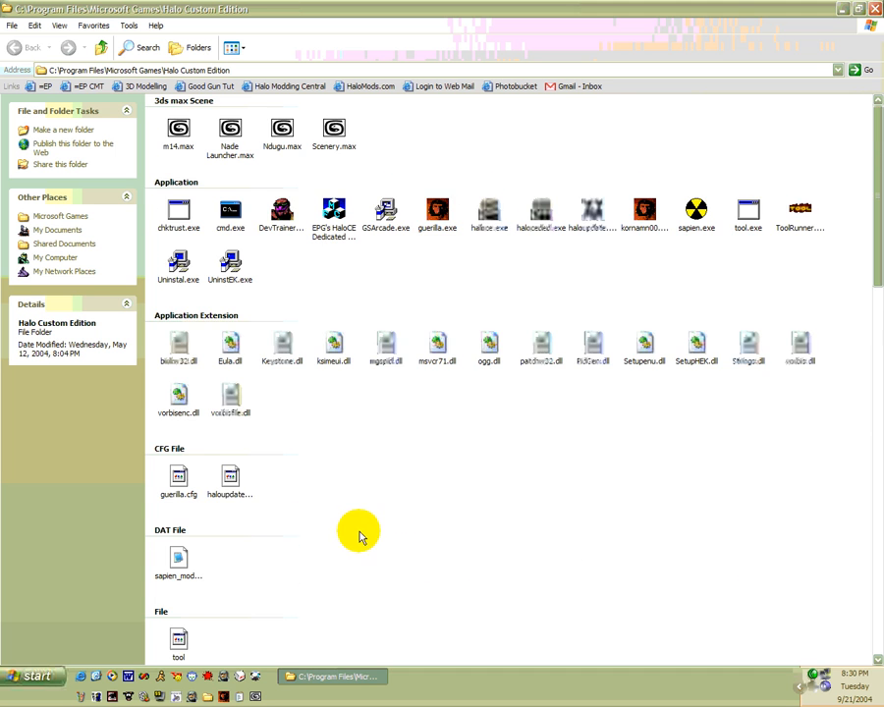
pyautogui.scroll(-3, 361, 533)
pyautogui.scroll(3, 361, 535)
pyautogui.scroll(-1, 361, 535)
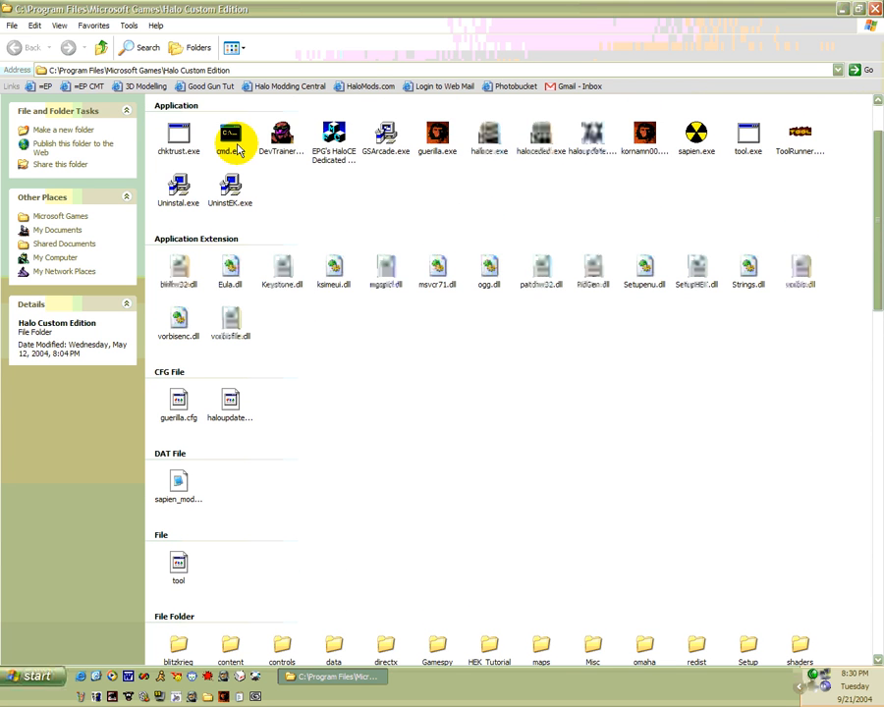
pyautogui.doubleClick(232, 138)
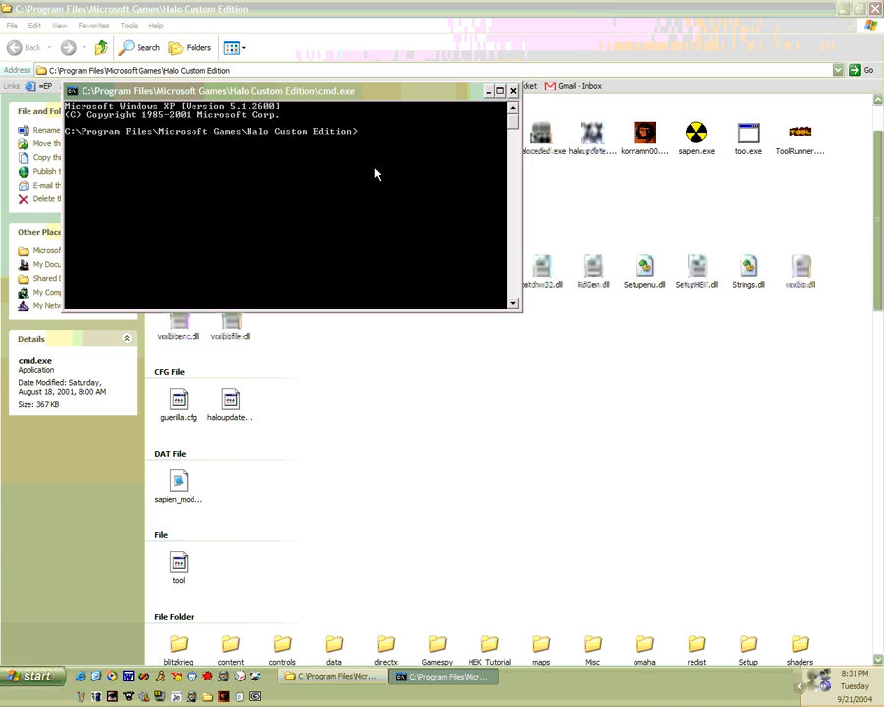
# Compile the test weapon's textures with the command "tool bitmaps weapons\test\bitmaps".
pyautogui.write('tool bitmaps weapons\\')
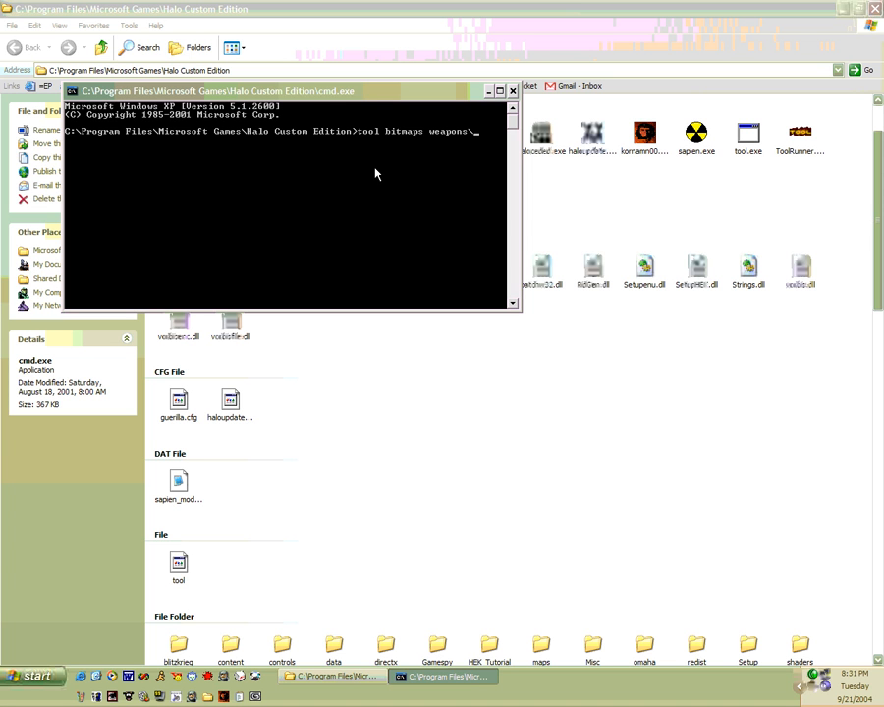
pyautogui.write('test\\bitmaps')
pyautogui.press('Return')
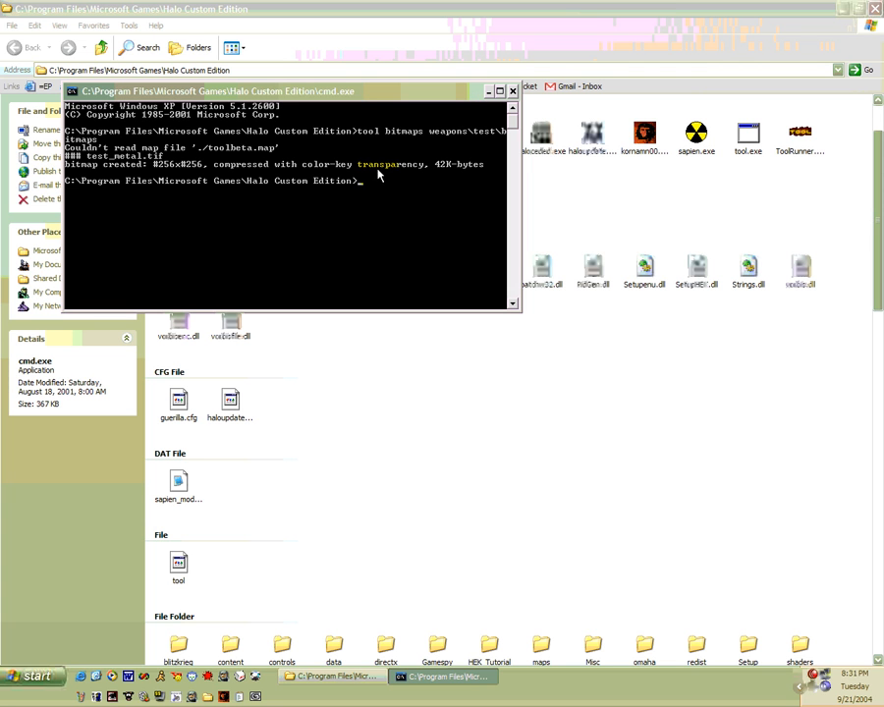
# Try to compile the weapon model with "tool model weapons\test" and close the console without choosing a shader type.
pyautogui.write('tool model weapons\\test')
pyautogui.press('Return')
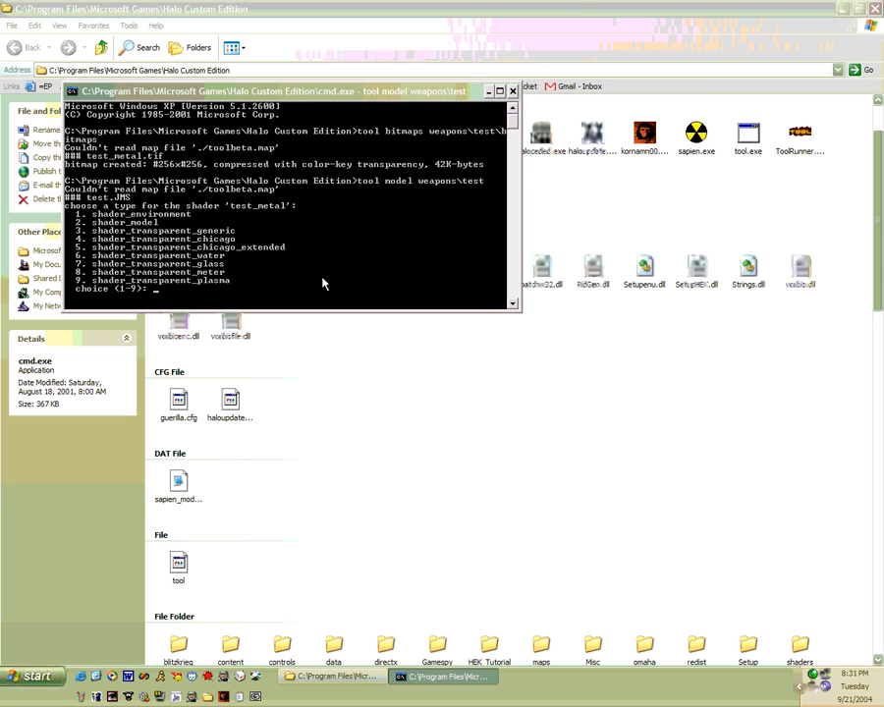
pyautogui.click(512, 90)
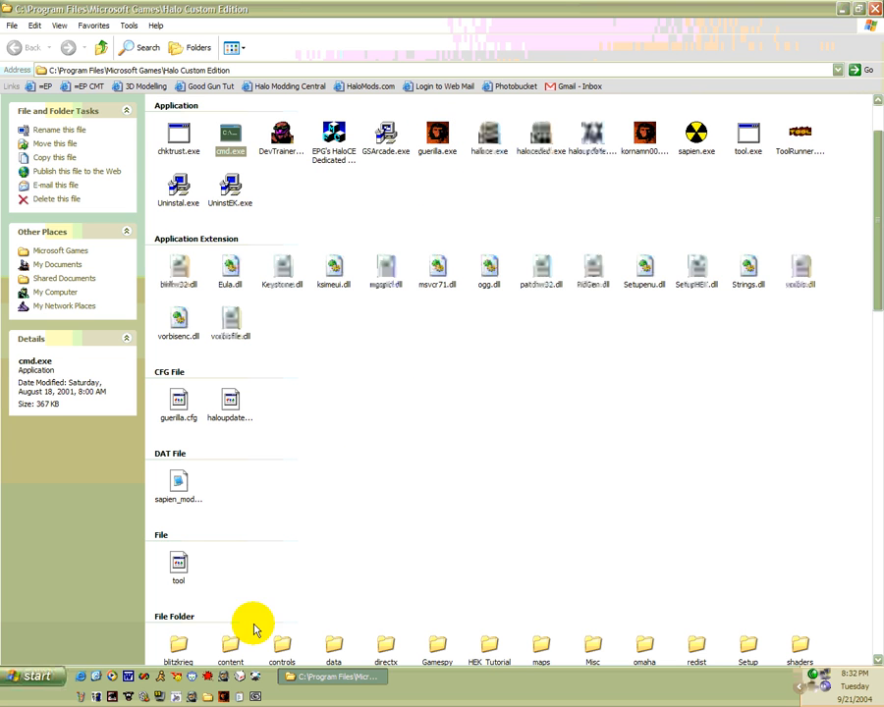
# Switch to Guerilla, close the plasma pistol gbxmodel and create a new shader_environment tag.
pyautogui.click(223, 696)
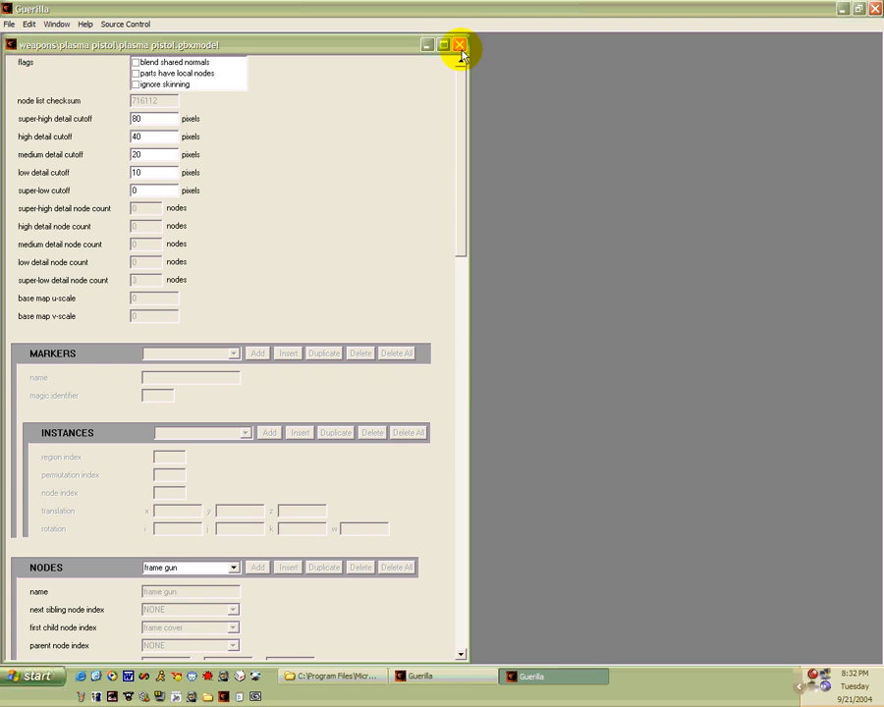
pyautogui.click(462, 48)
pyautogui.click(10, 27)
pyautogui.click(17, 39)
pyautogui.press('s')
pyautogui.press('s')
pyautogui.press('s')
pyautogui.press('s')
pyautogui.click(480, 350)
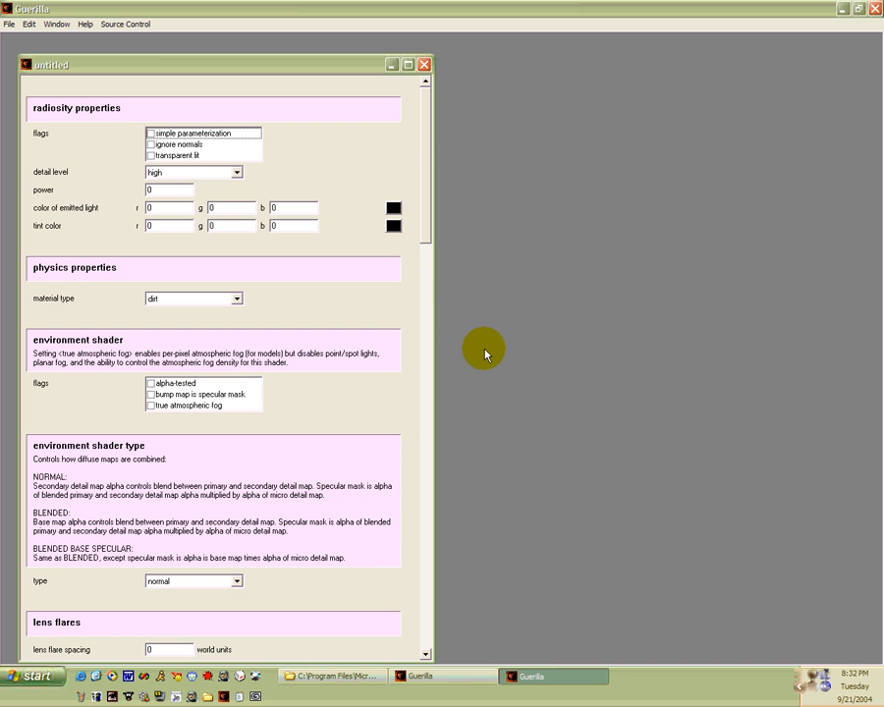
# Enable simple parameterization in the radiosity flags and choose the shader's material type in the physics properties.
pyautogui.click(150, 132)
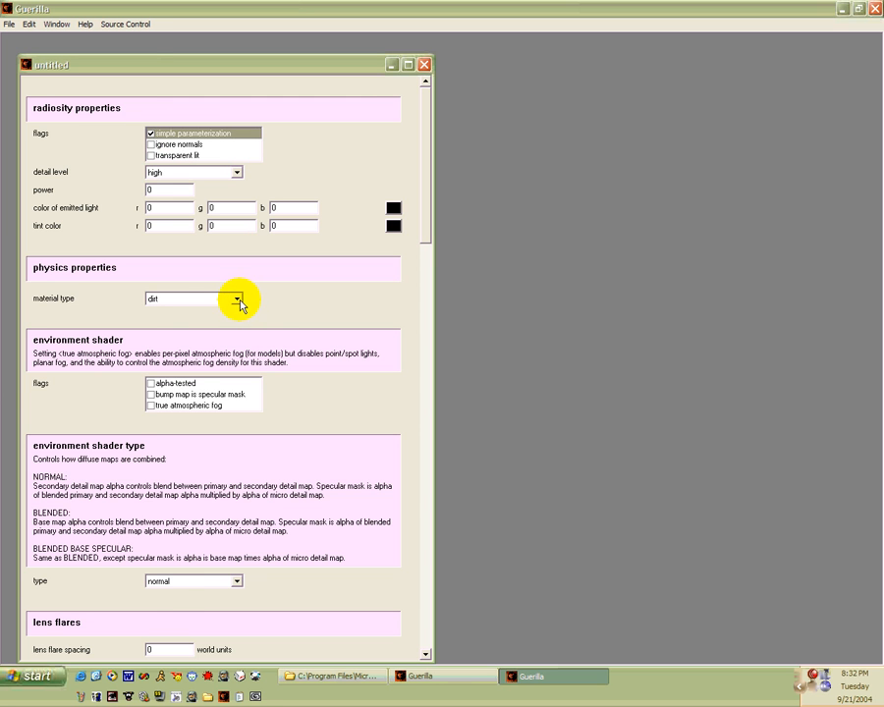
pyautogui.click(236, 298)
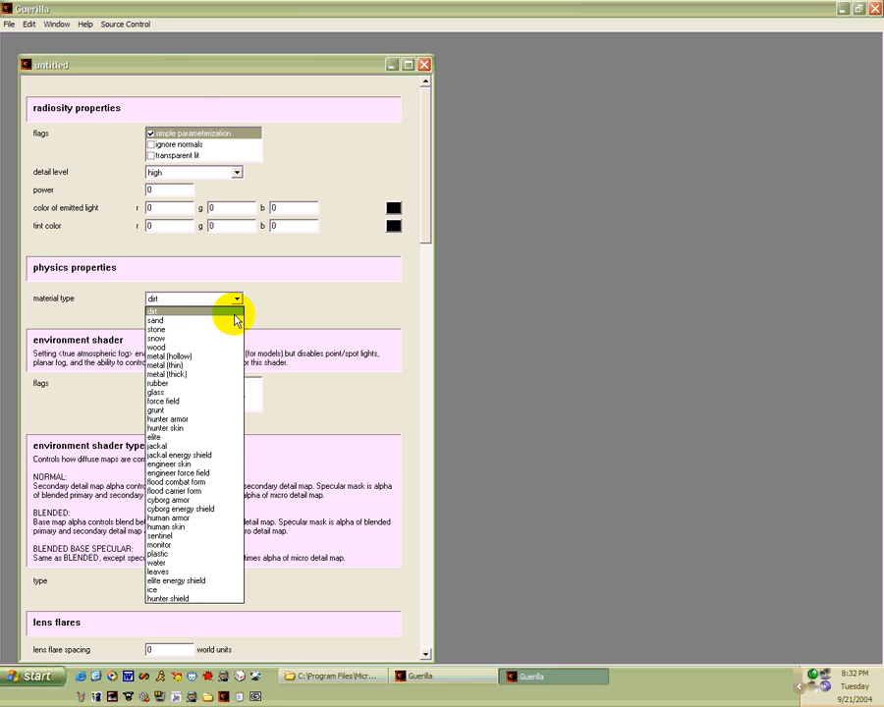
pyautogui.click(176, 382)
# Set the base map in the diffuse properties to test_metal.bitmap from weapons\test\bitmaps.
pyautogui.moveTo(424, 227); pyautogui.dragTo(418, 335)
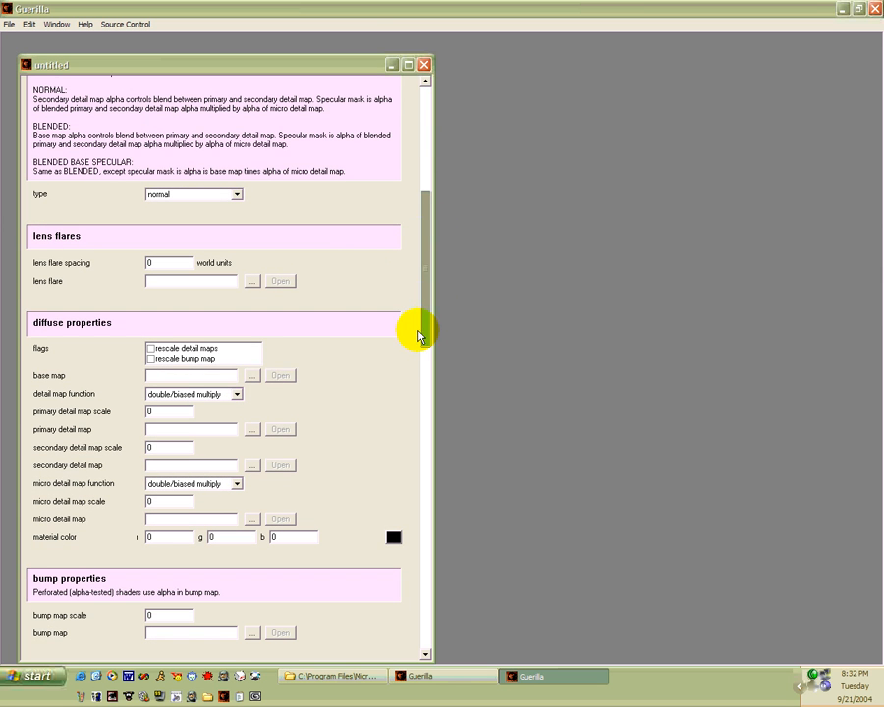
pyautogui.click(253, 375)
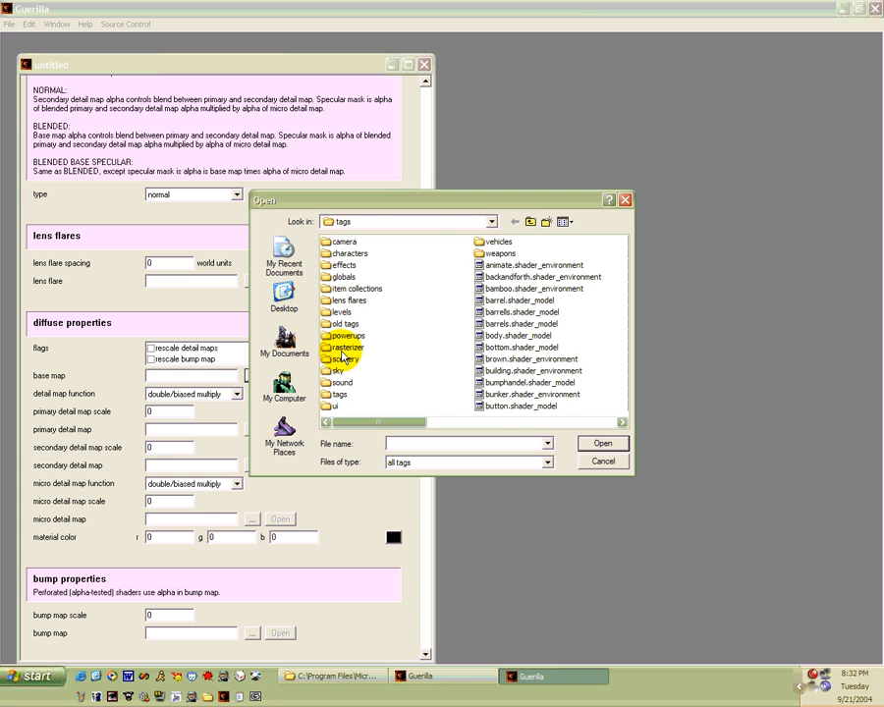
pyautogui.doubleClick(496, 252)
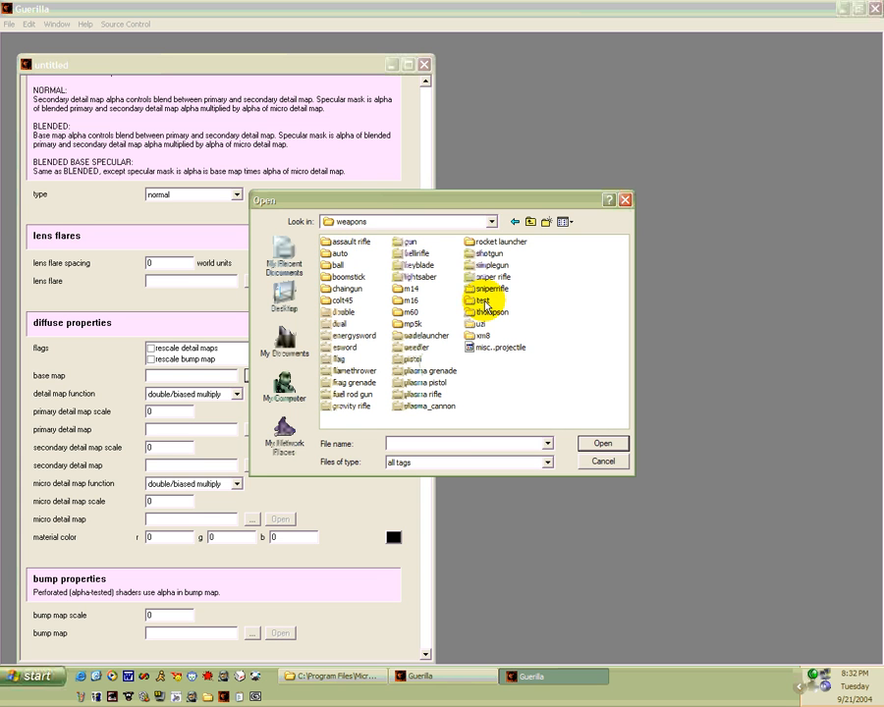
pyautogui.doubleClick(483, 300)
pyautogui.doubleClick(337, 241)
pyautogui.doubleClick(342, 249)
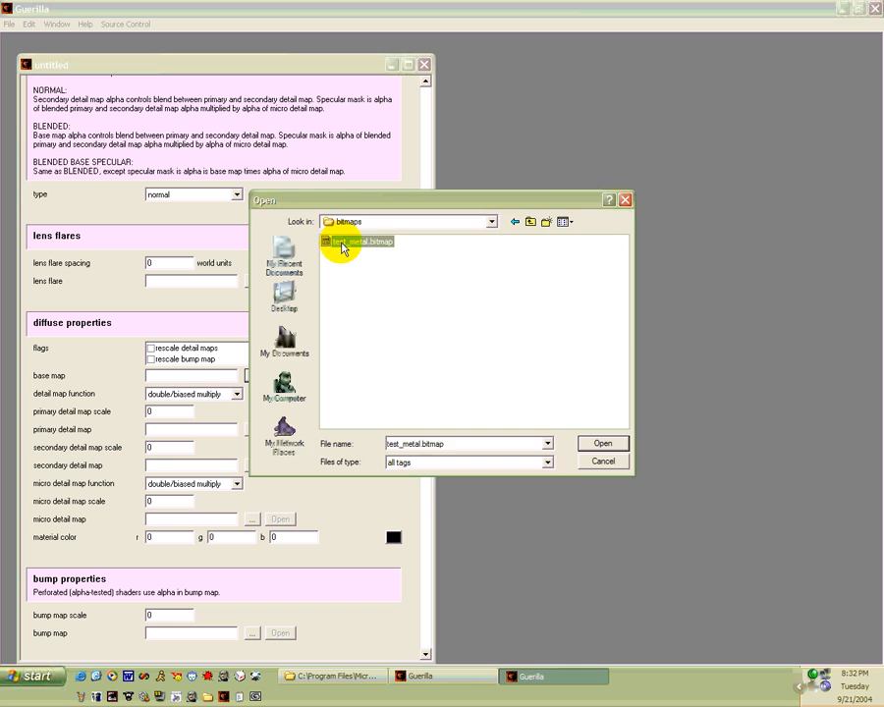
# Close the shader tag, saving it as test_metal in a new folder named shaders inside weapons\test.
pyautogui.click(426, 66)
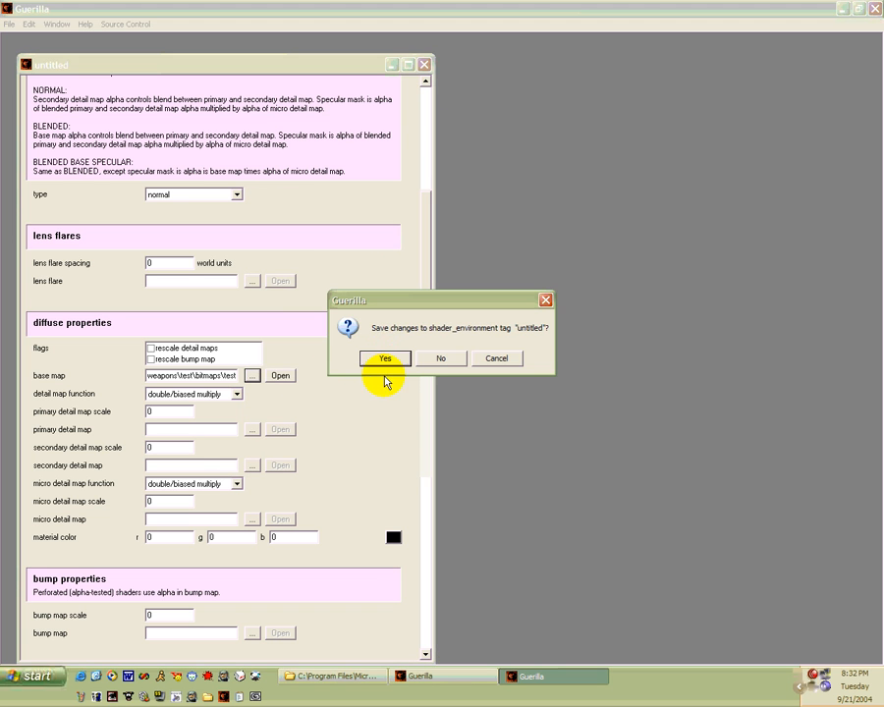
pyautogui.click(388, 354)
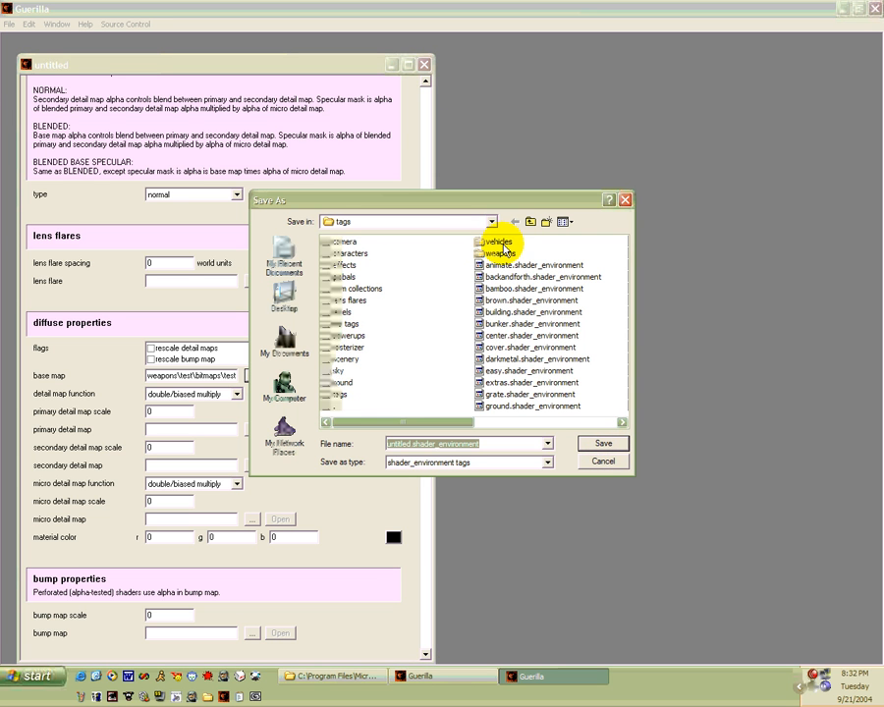
pyautogui.doubleClick(499, 253)
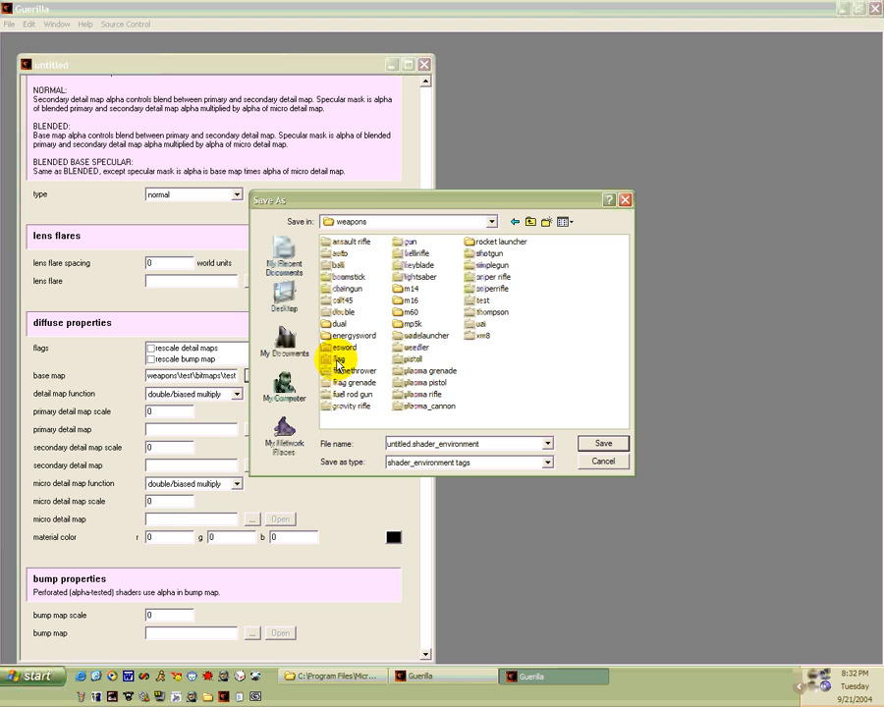
pyautogui.doubleClick(483, 300)
pyautogui.click(546, 222)
pyautogui.write('shaders')
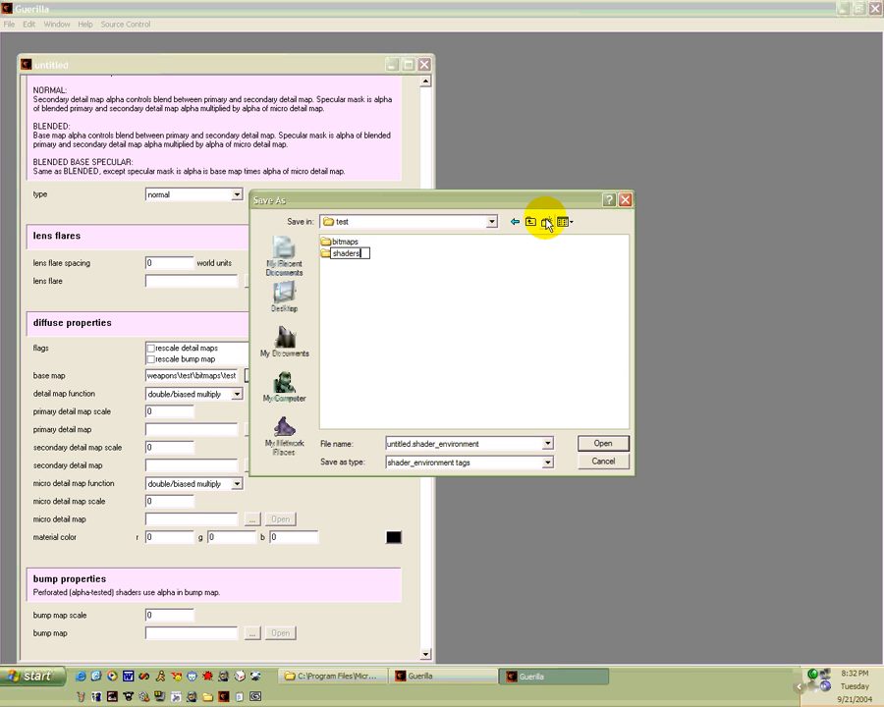
pyautogui.press('Return')
pyautogui.doubleClick(342, 254)
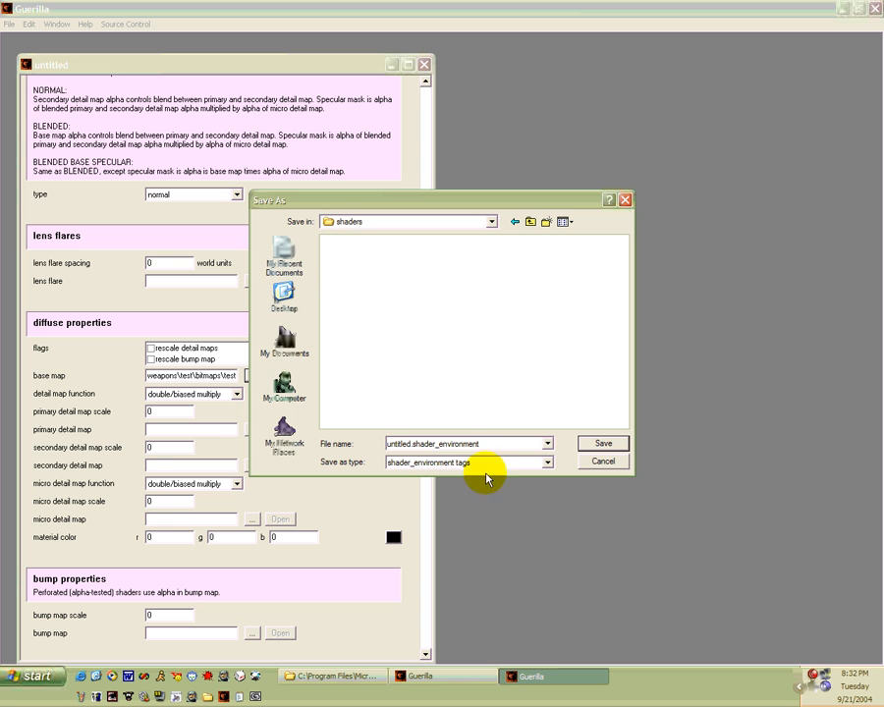
pyautogui.write('test_metal')
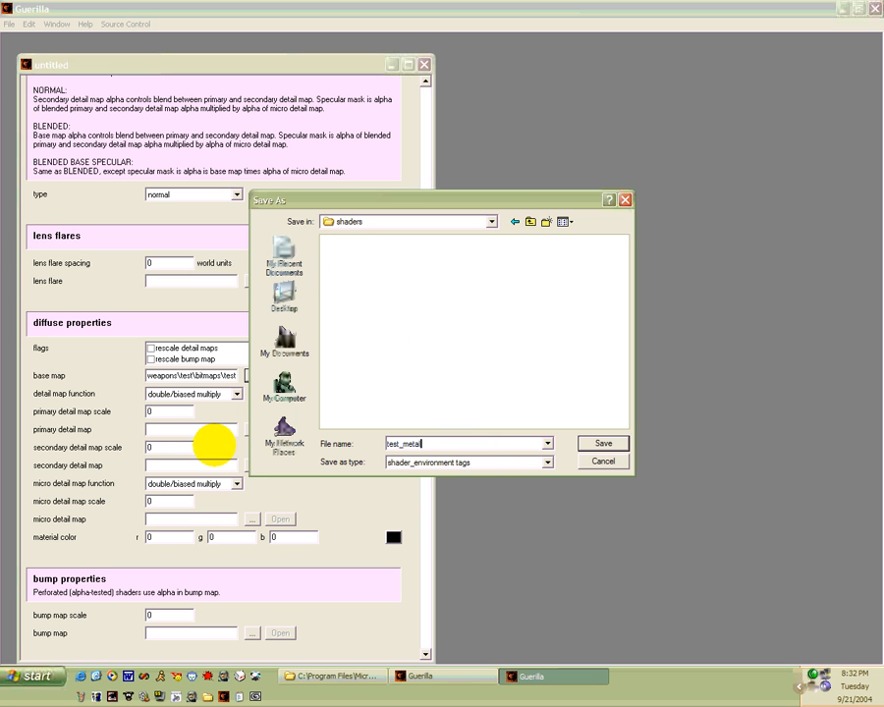
pyautogui.click(616, 445)
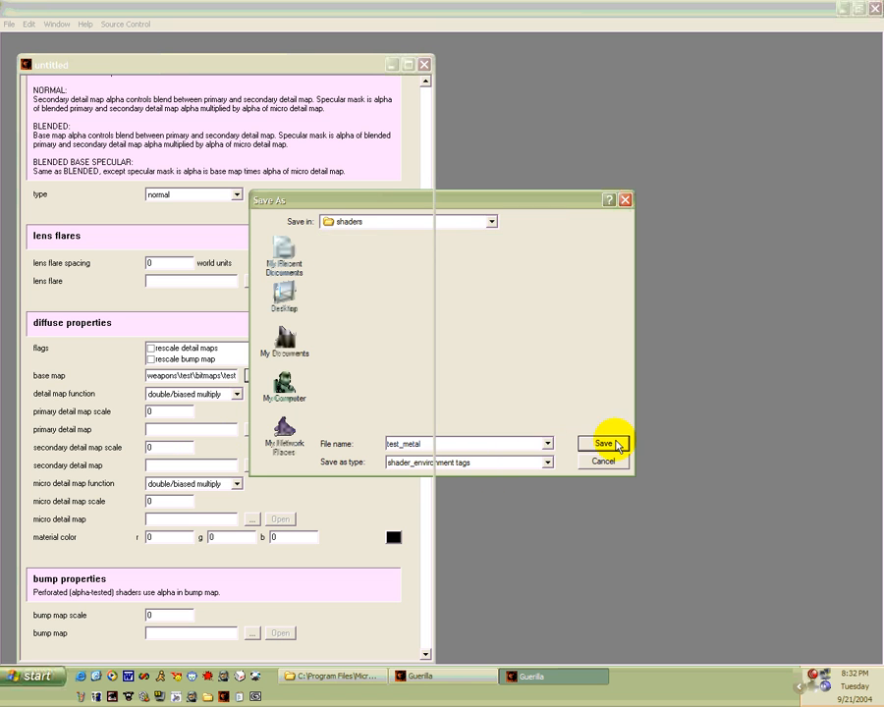
# Close both open Guerilla windows to return to the Halo Custom Edition folder.
pyautogui.click(872, 8)
pyautogui.click(548, 378)
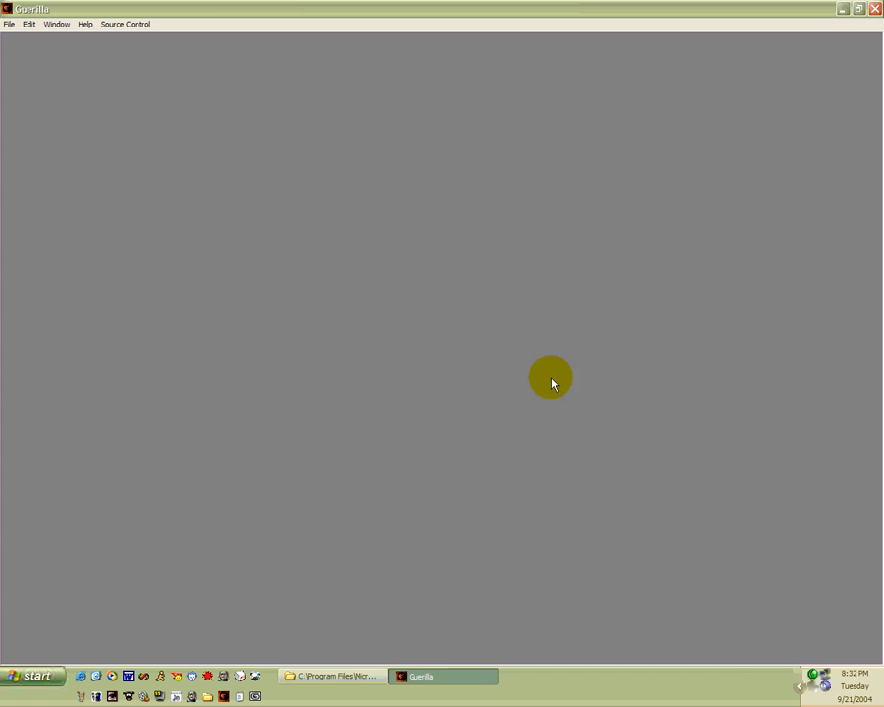
pyautogui.click(874, 9)
pyautogui.click(312, 339)
# Relaunch cmd.exe and compile the weapon model with "tool model weapons\test".
pyautogui.click(228, 136)
pyautogui.doubleClick(228, 136)
pyautogui.write('too')
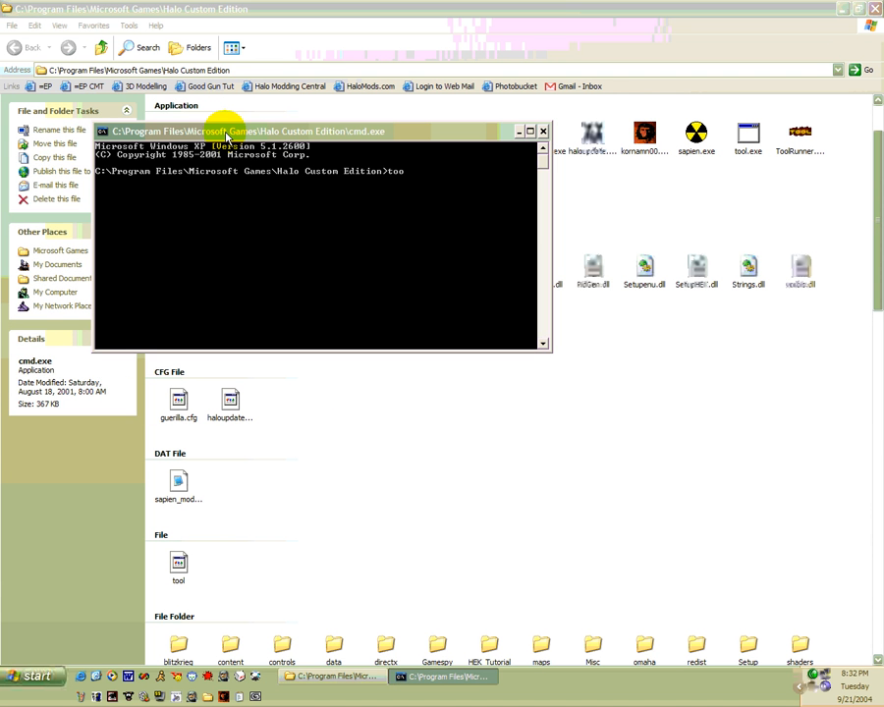
pyautogui.write('l model weapons\\test')
pyautogui.press('Return')
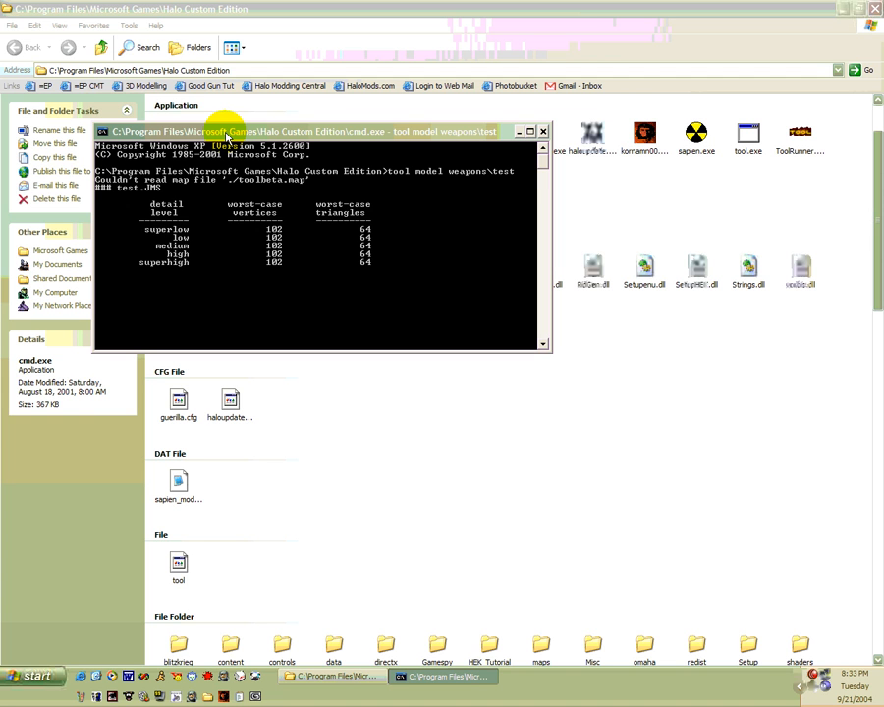
# Compile the first-person model with the command "tool model weapons\test\fp".
pyautogui.write('too')
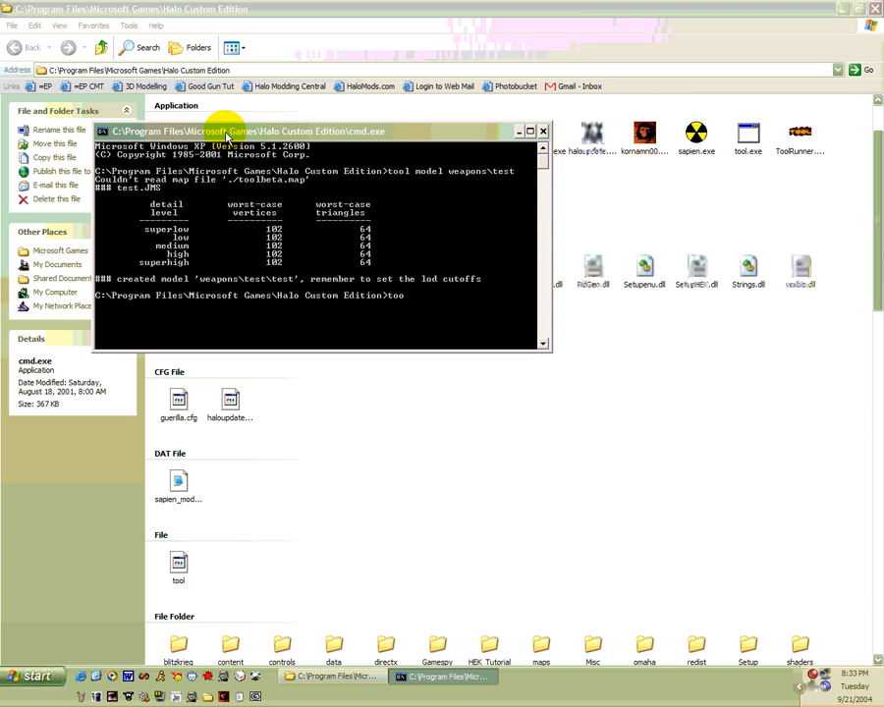
pyautogui.write('l model weapons\\test\\fp')
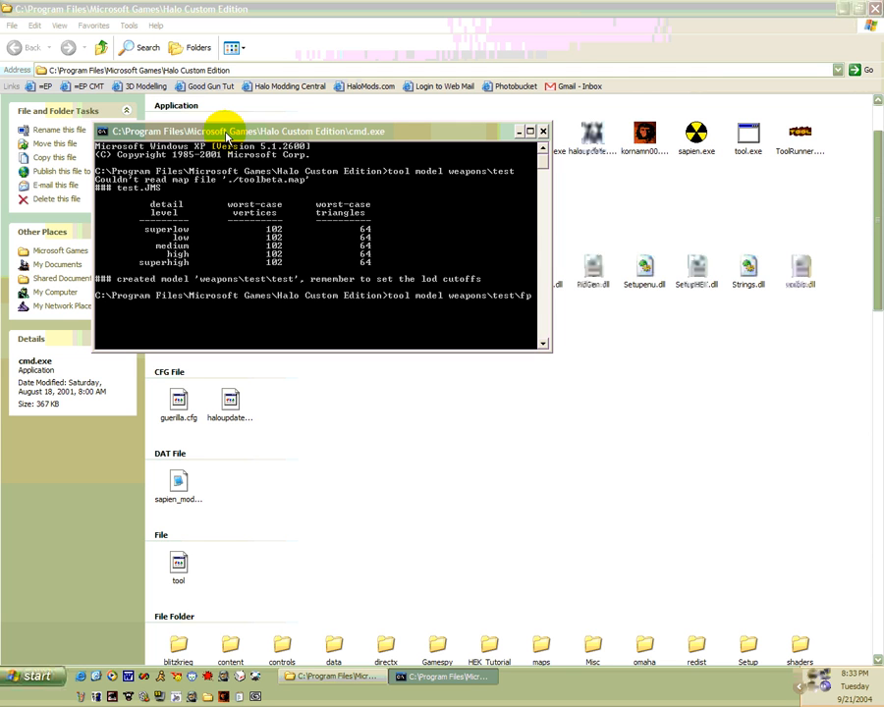
pyautogui.press('Return')
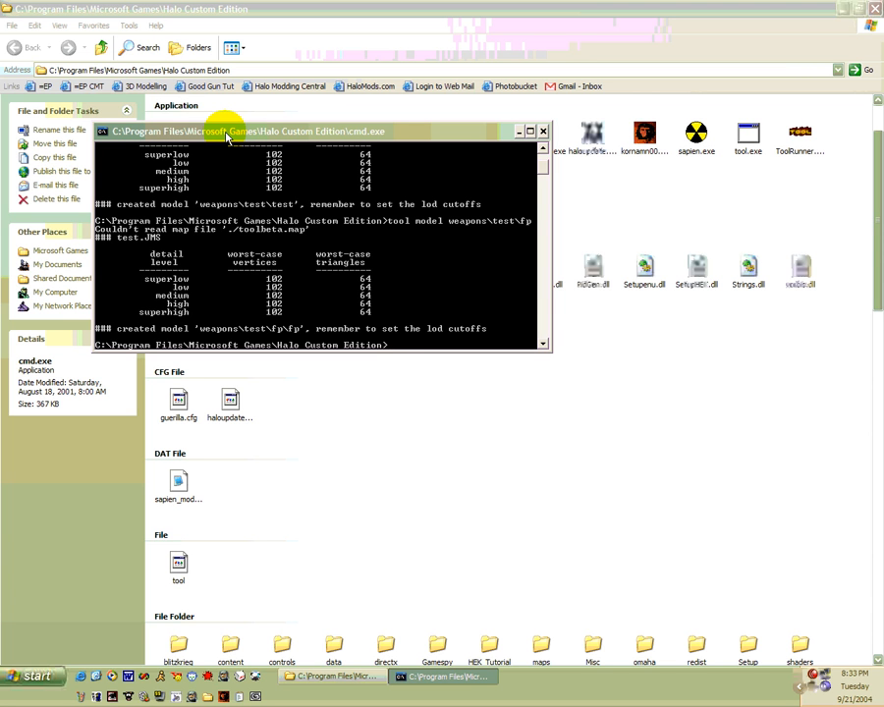
# Compile the weapon's collision model with "tool collision-geometry weapons\test" and close the console.
pyautogui.write('tool collision-geometry')
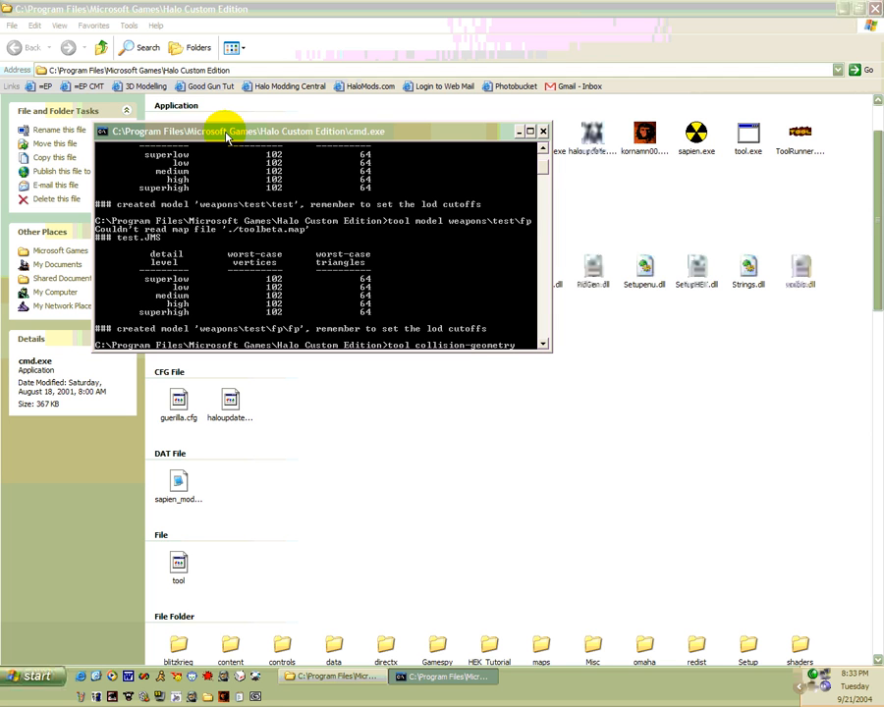
pyautogui.write(' weapons\\')
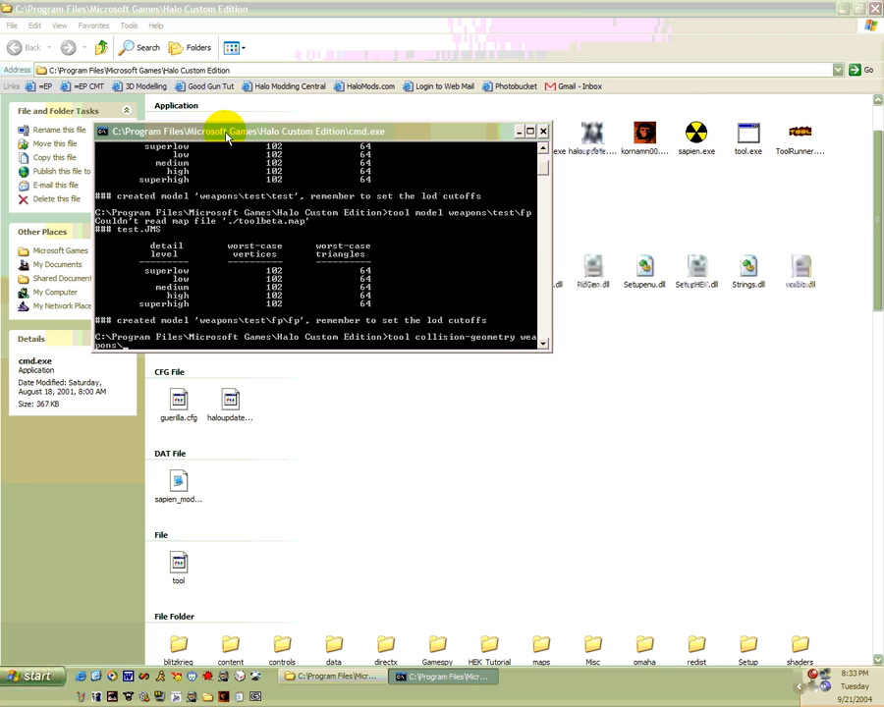
pyautogui.write('test')
pyautogui.press('Return')
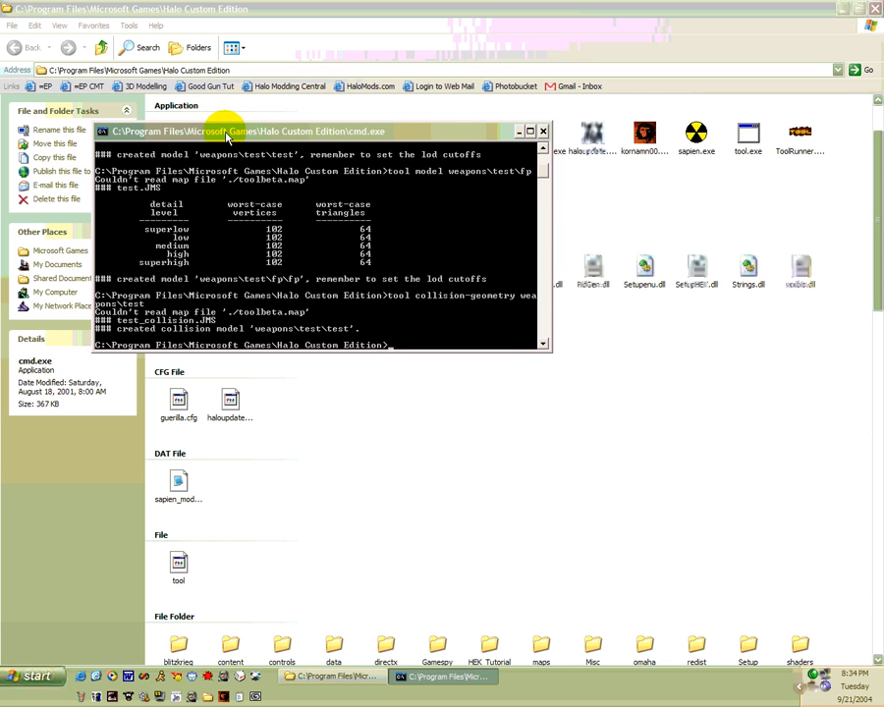
pyautogui.click(542, 132)
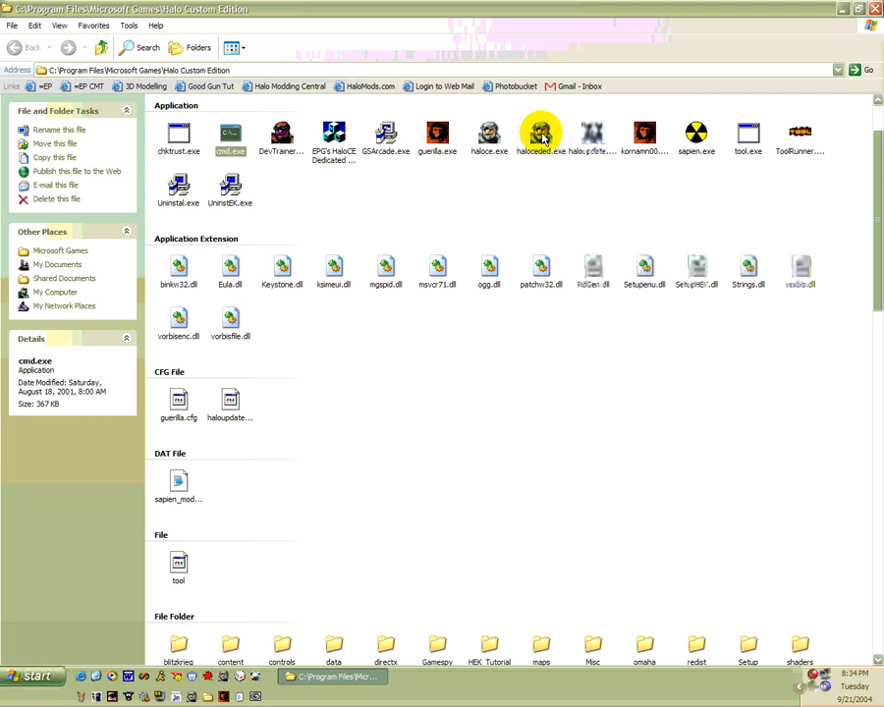
# Launch Guerilla and open the tag "plasma pistol.weapon" from the weapons\plasma pistol folder.
pyautogui.click(224, 697)
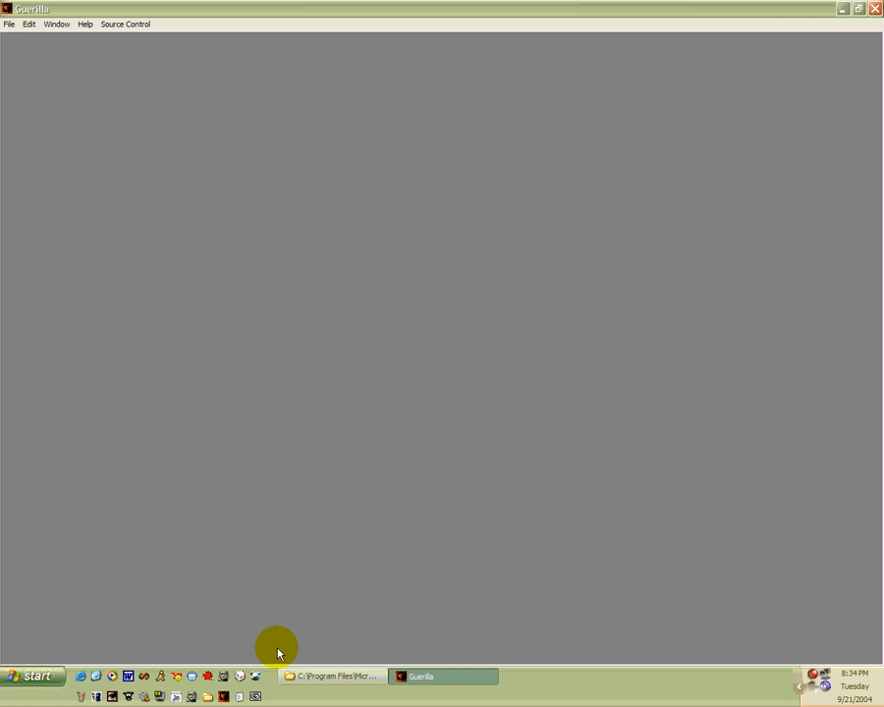
pyautogui.click(10, 24)
pyautogui.click(55, 50)
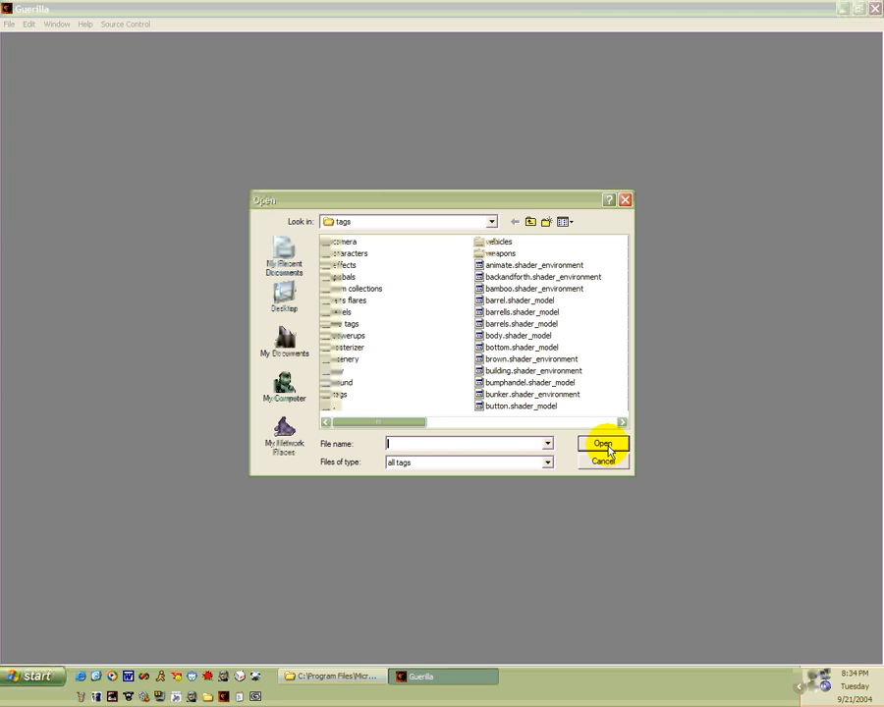
pyautogui.doubleClick(500, 256)
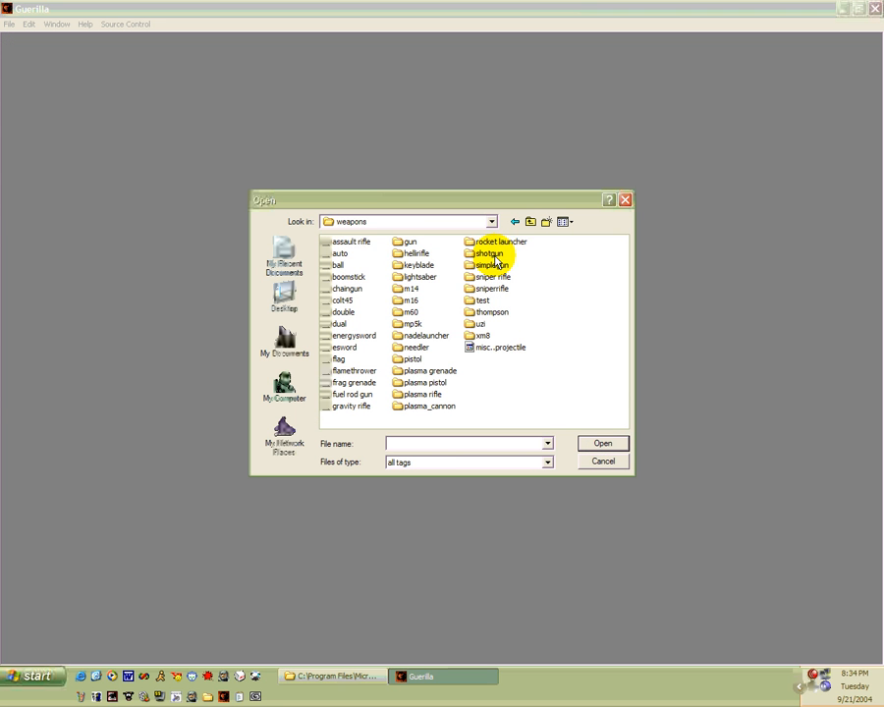
pyautogui.doubleClick(406, 384)
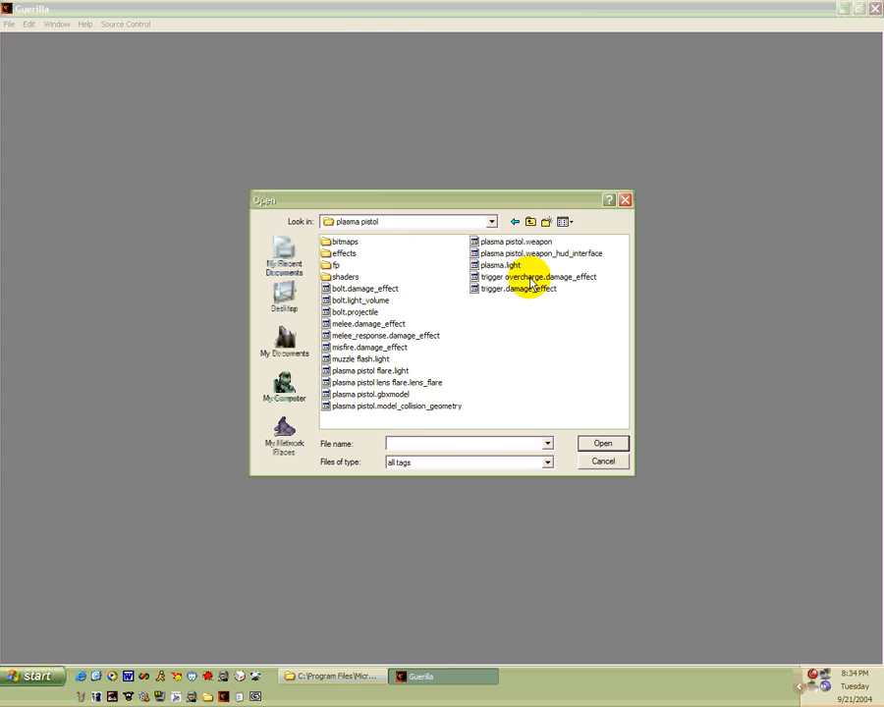
pyautogui.doubleClick(517, 243)
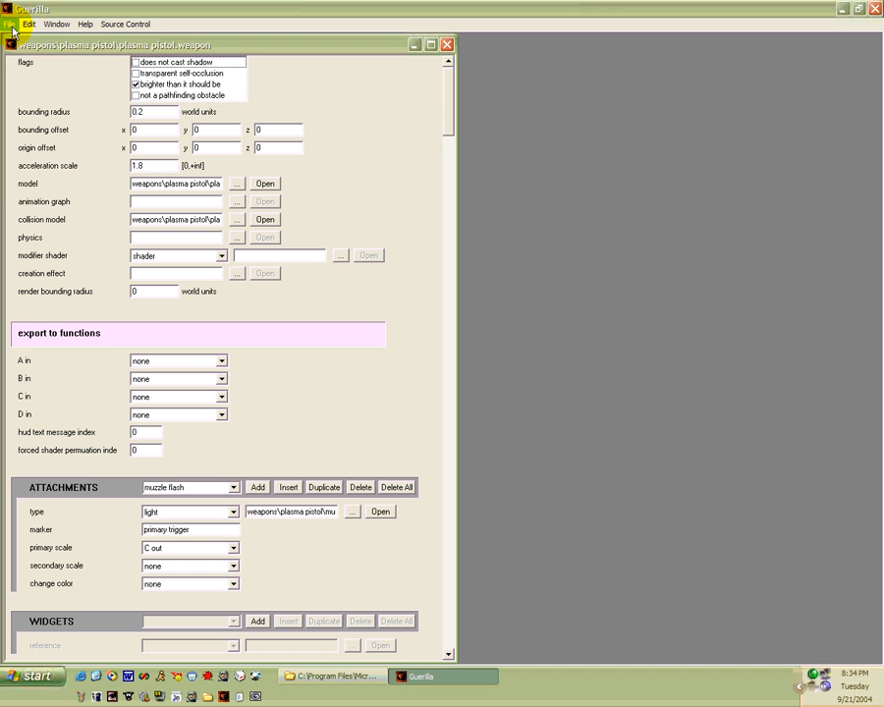
# Save a copy of the plasma pistol weapon tag as test.weapon in the weapons\test folder.
pyautogui.click(10, 26)
pyautogui.click(31, 90)
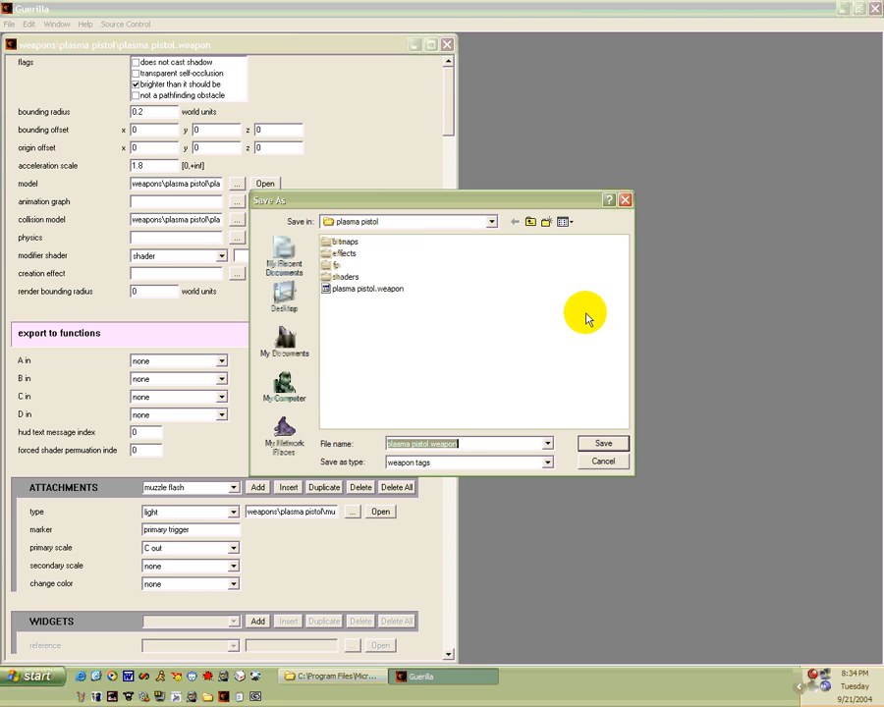
pyautogui.click(530, 224)
pyautogui.doubleClick(480, 300)
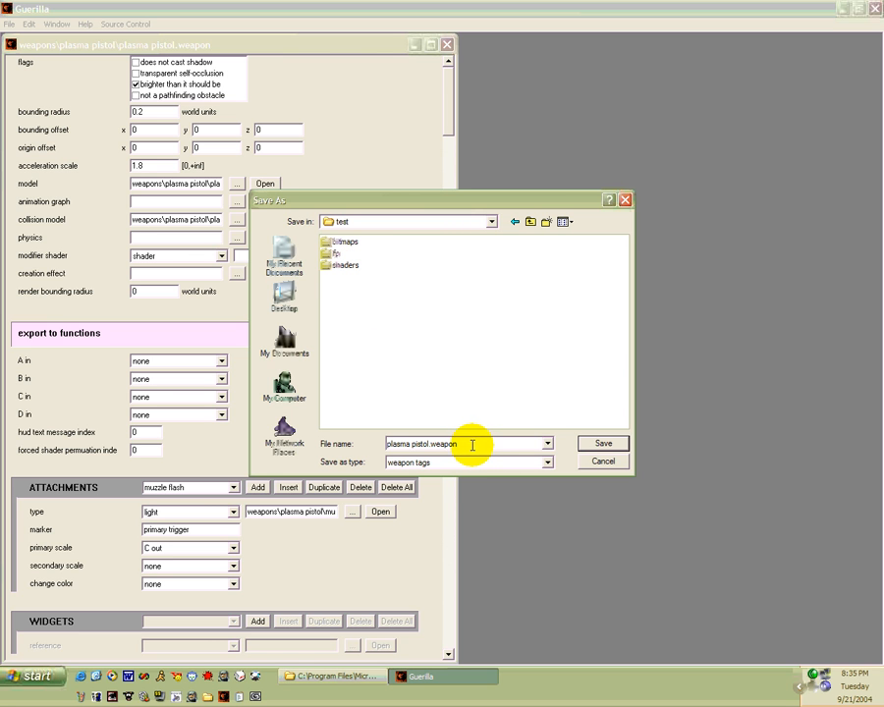
pyautogui.moveTo(468, 447); pyautogui.dragTo(245, 436)
pyautogui.write('tes')
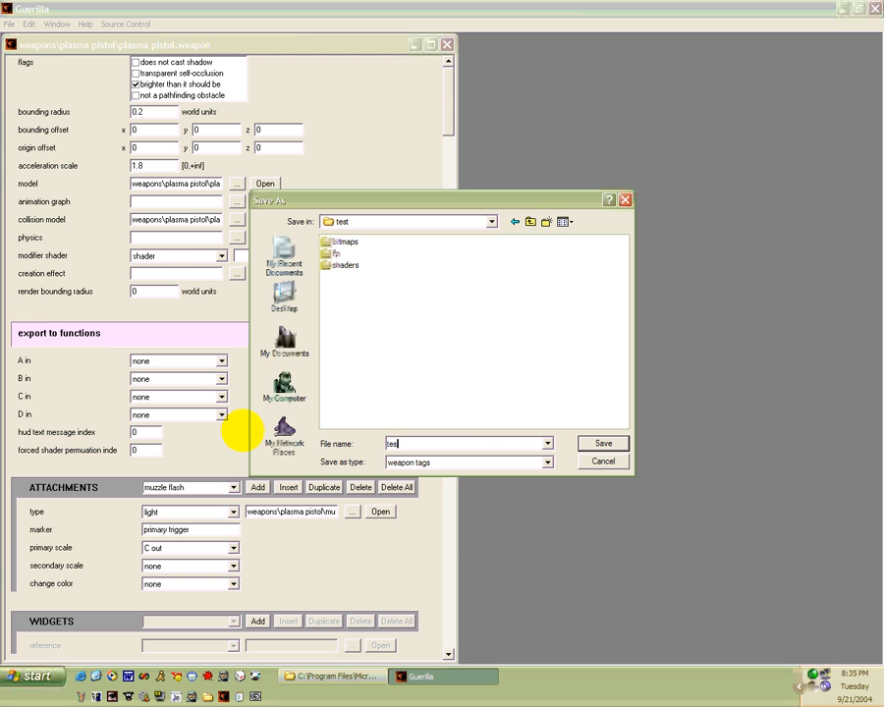
pyautogui.write('t.wea')
pyautogui.press('Return')
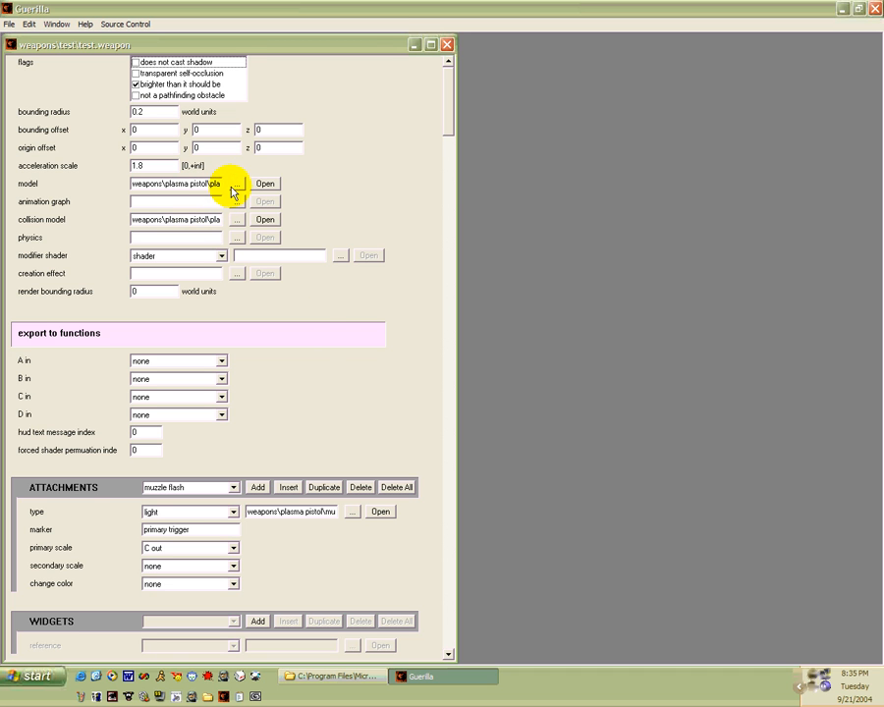
# Set the weapon's model reference to test.gbxmodel in the weapons\test folder.
pyautogui.click(232, 187)
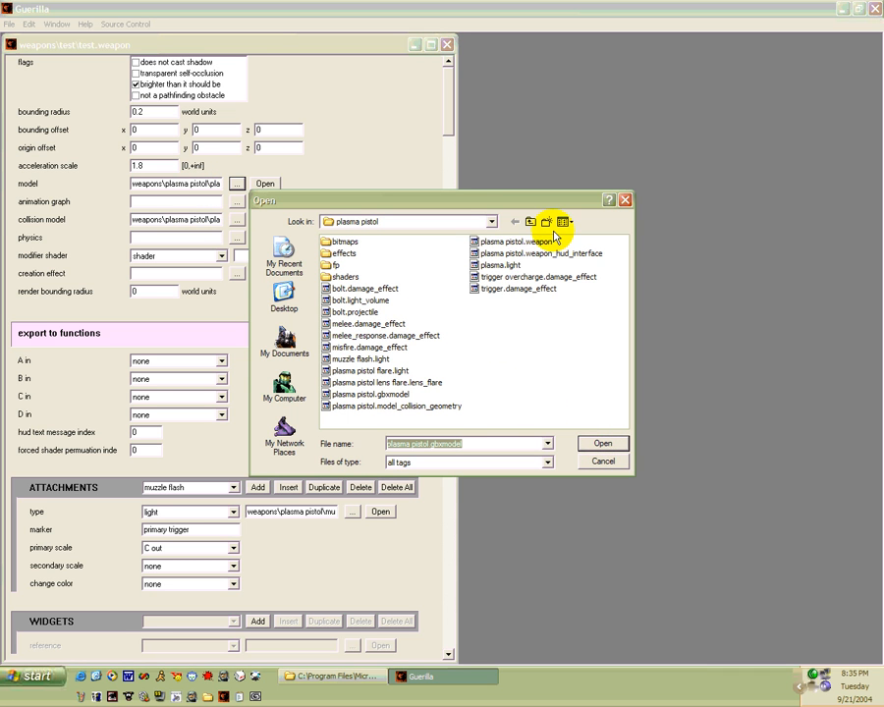
pyautogui.click(530, 221)
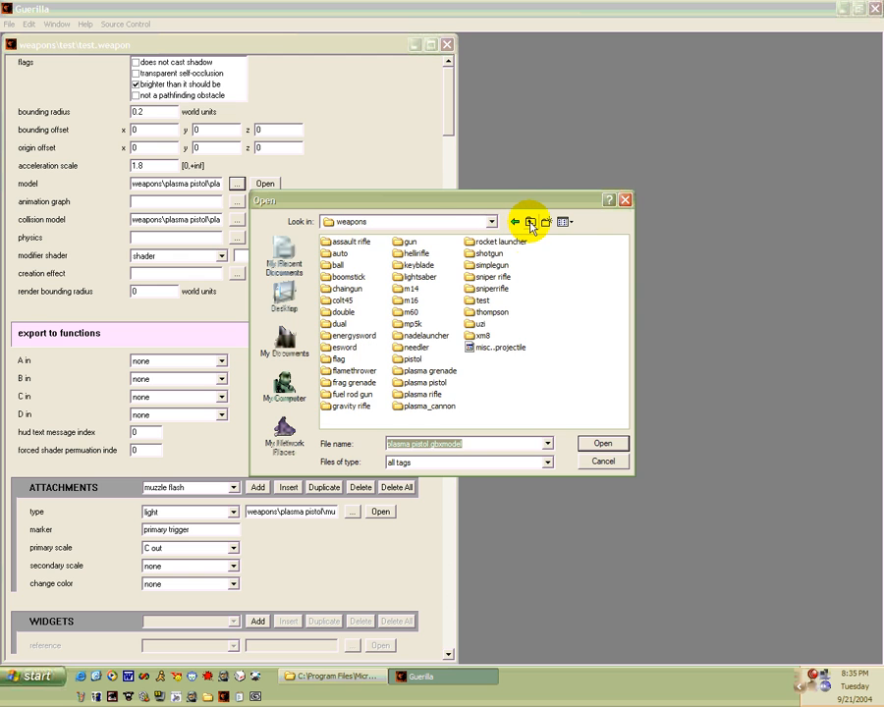
pyautogui.doubleClick(470, 302)
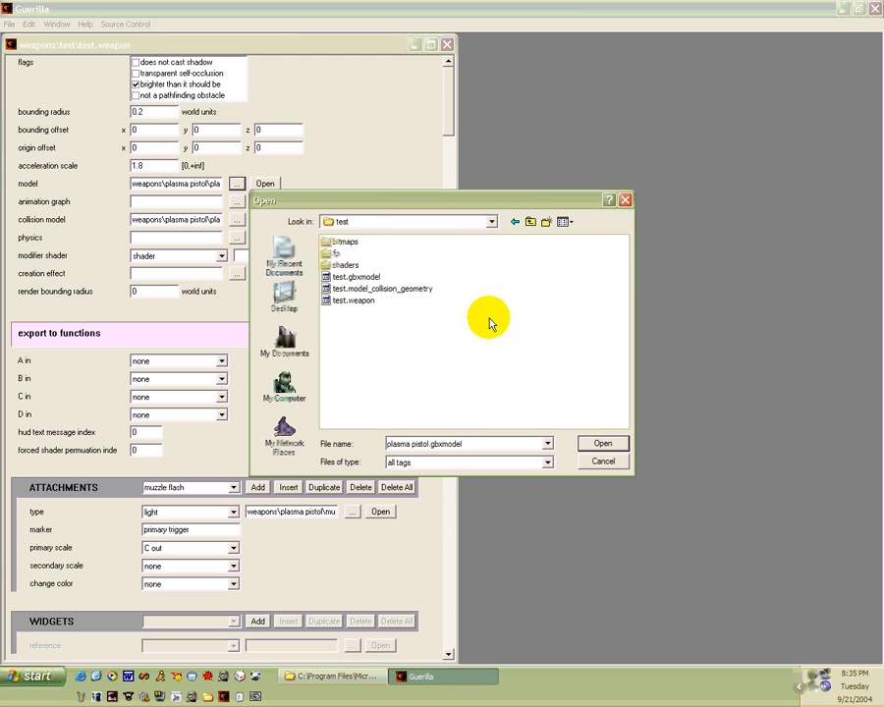
pyautogui.doubleClick(356, 278)
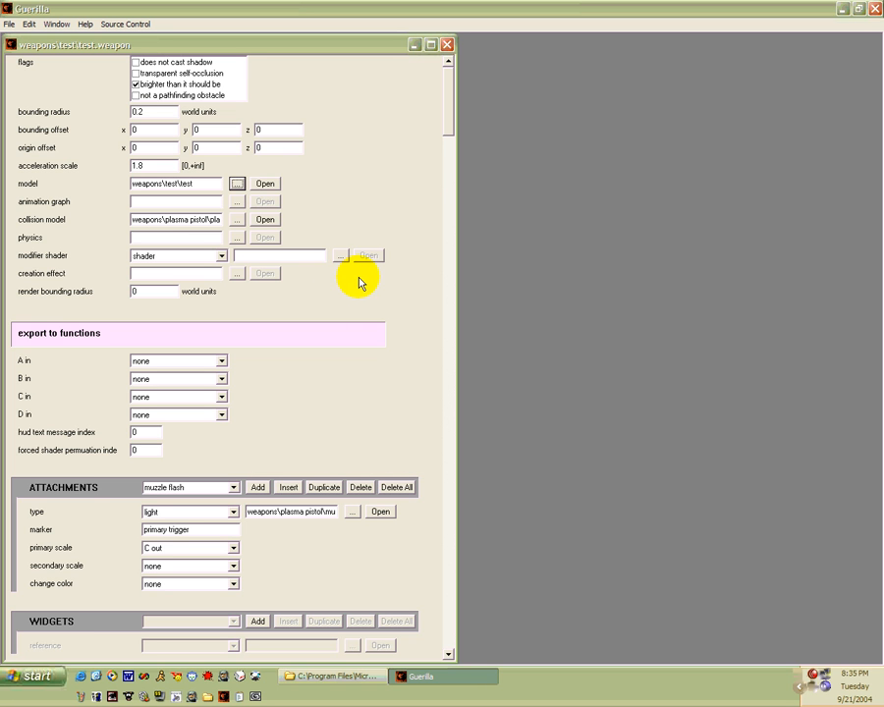
# Set the weapon's collision model reference to test.model_collision_geometry in the weapons\test folder.
pyautogui.click(237, 219)
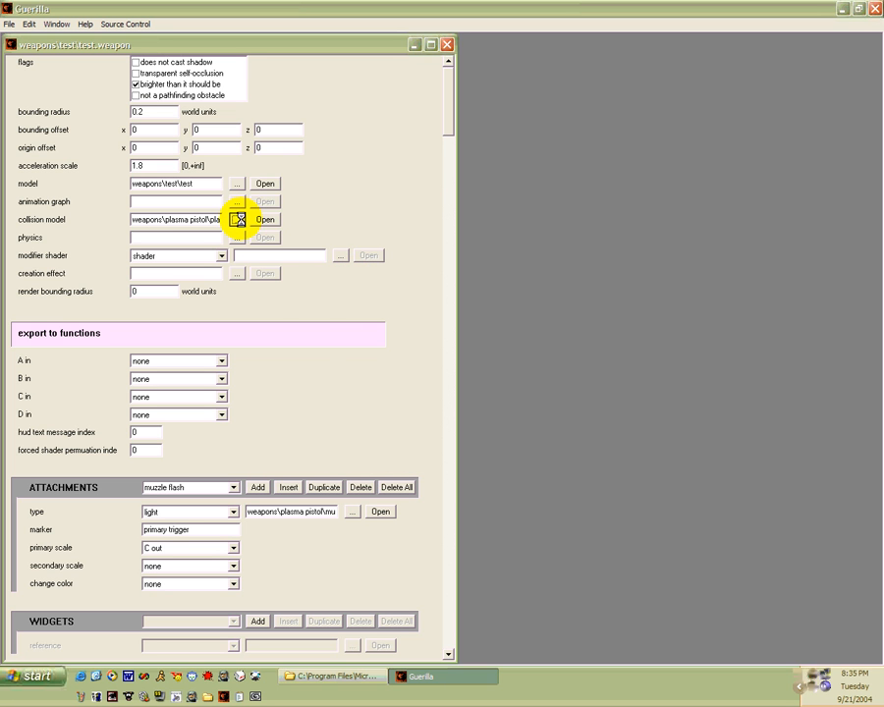
pyautogui.click(532, 222)
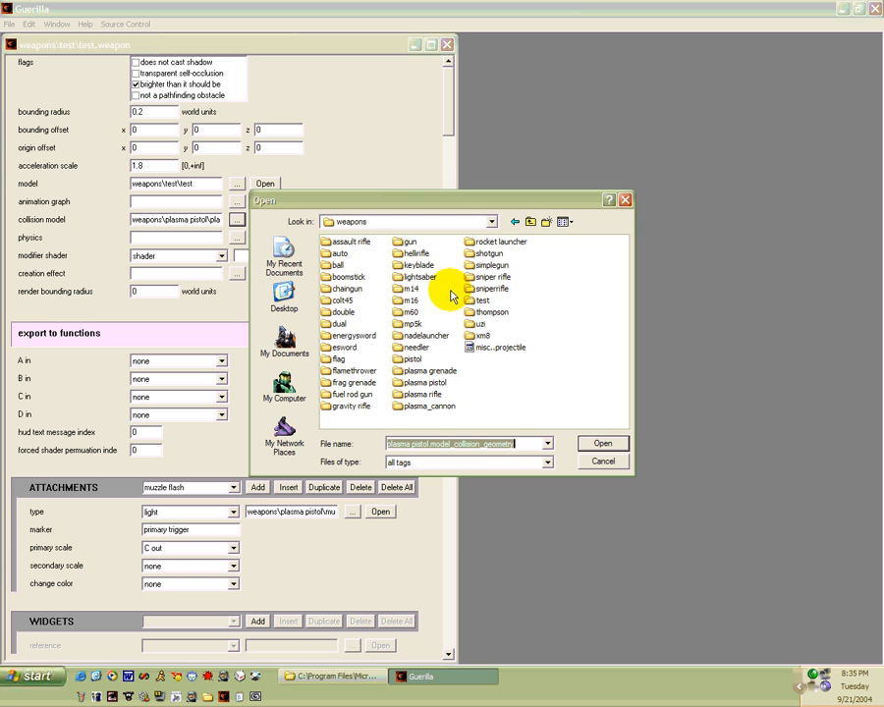
pyautogui.doubleClick(473, 247)
pyautogui.doubleClick(363, 290)
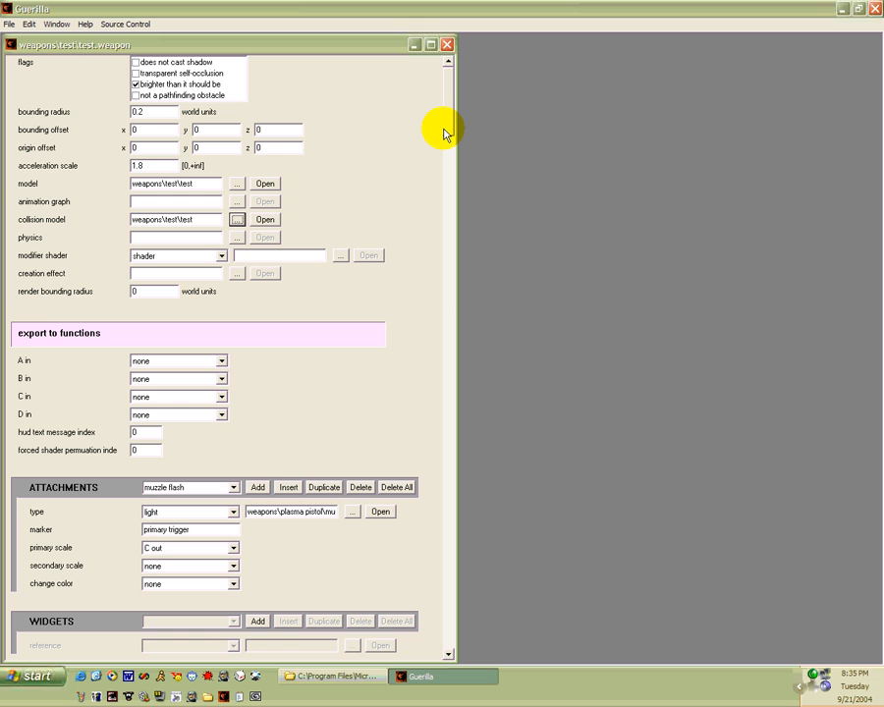
# Set the first person model in the interface section to fp.gbxmodel from the weapons\test\fp folder.
pyautogui.moveTo(448, 120); pyautogui.dragTo(466, 458)
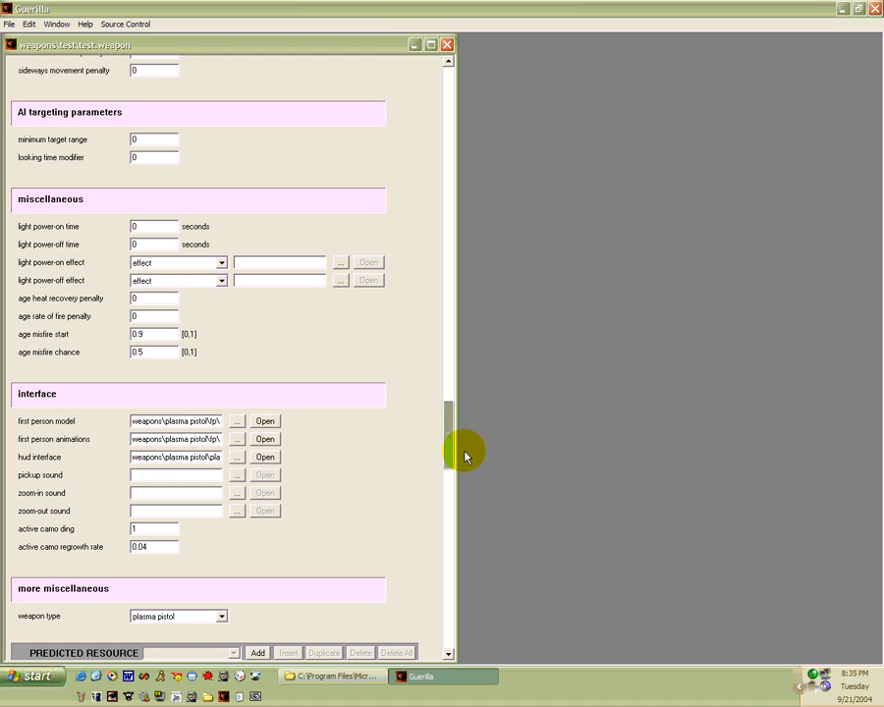
pyautogui.click(237, 422)
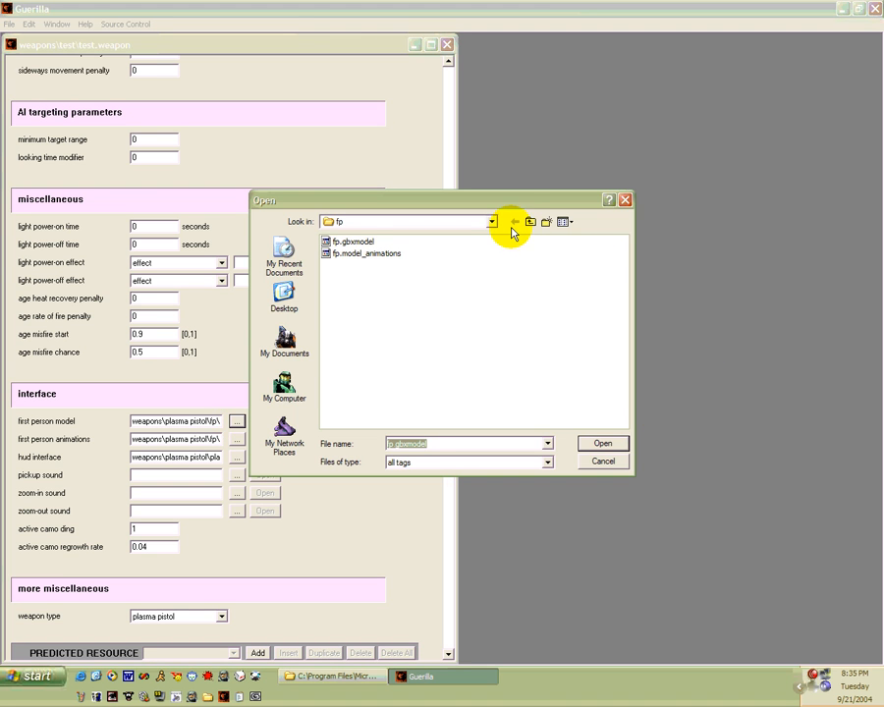
pyautogui.click(528, 221)
pyautogui.click(528, 221)
pyautogui.doubleClick(477, 303)
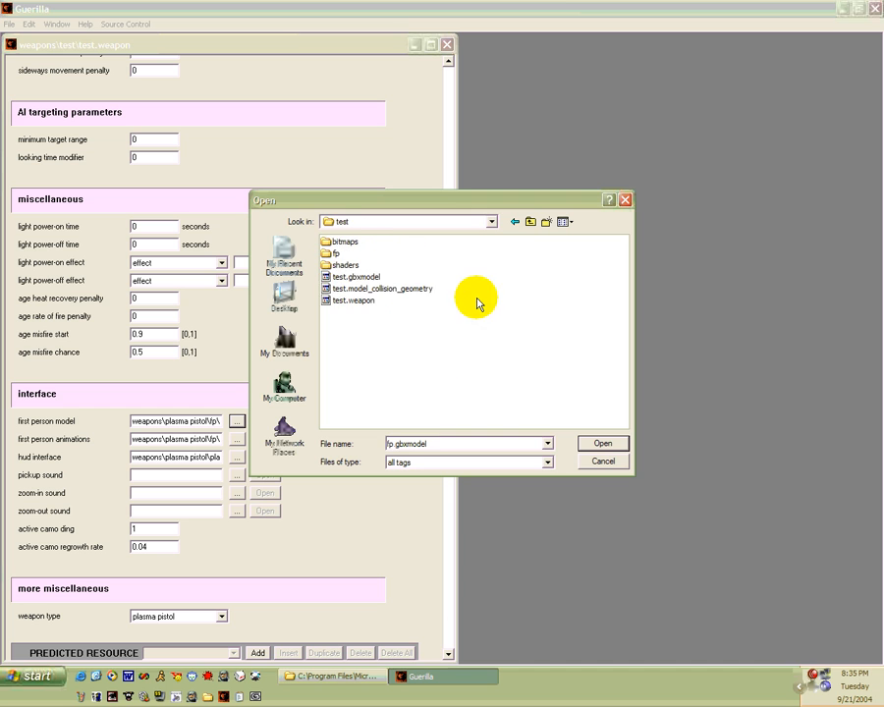
pyautogui.doubleClick(335, 254)
pyautogui.doubleClick(336, 241)
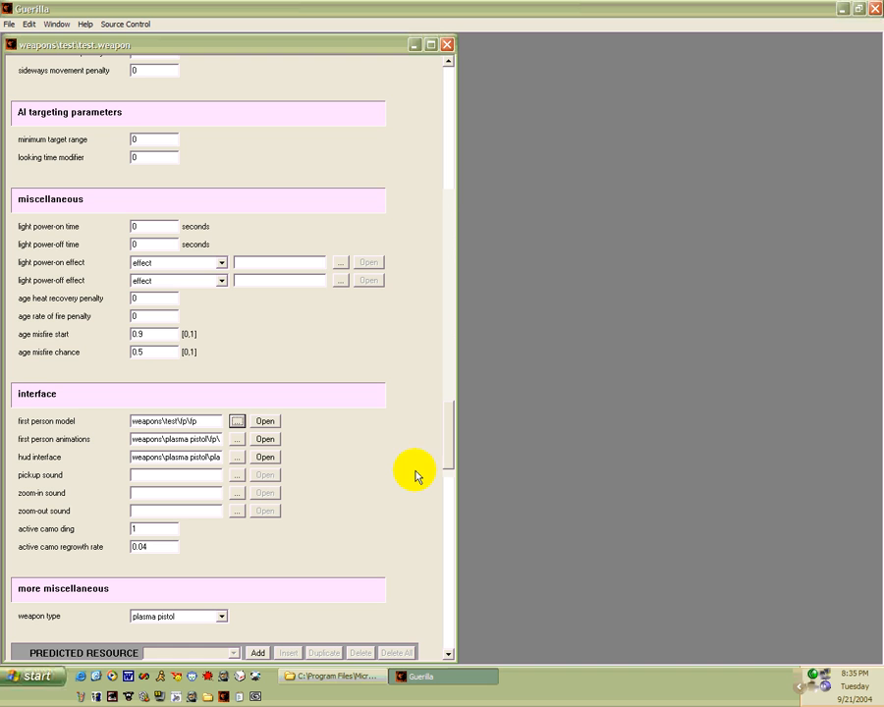
# Set the primary trigger's projectile to "sniper bullet.projectile" from the weapons\sniper rifle folder.
pyautogui.moveTo(452, 474); pyautogui.dragTo(441, 631)
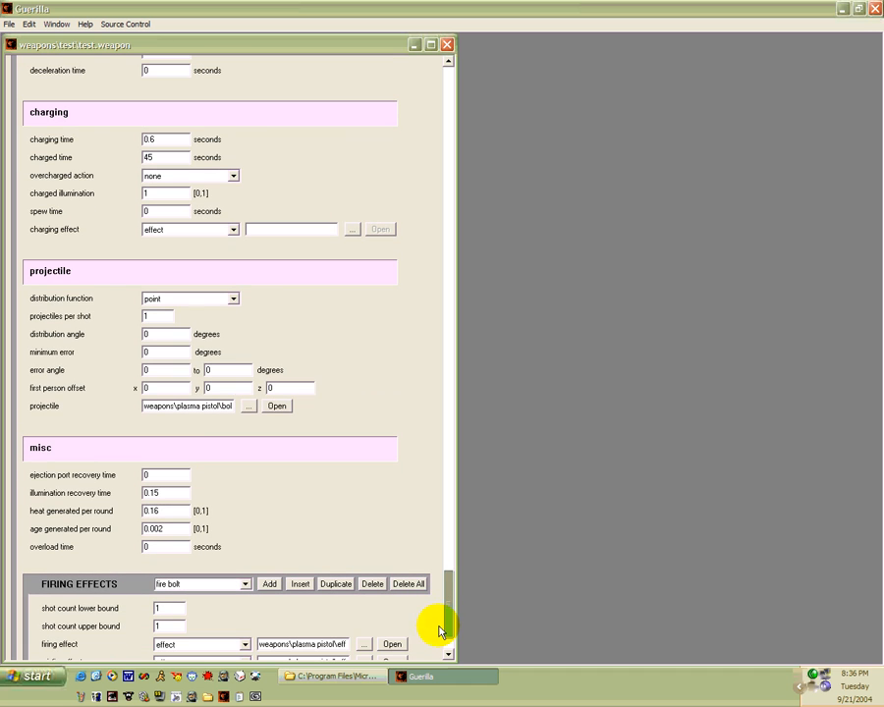
pyautogui.moveTo(156, 409); pyautogui.dragTo(282, 417)
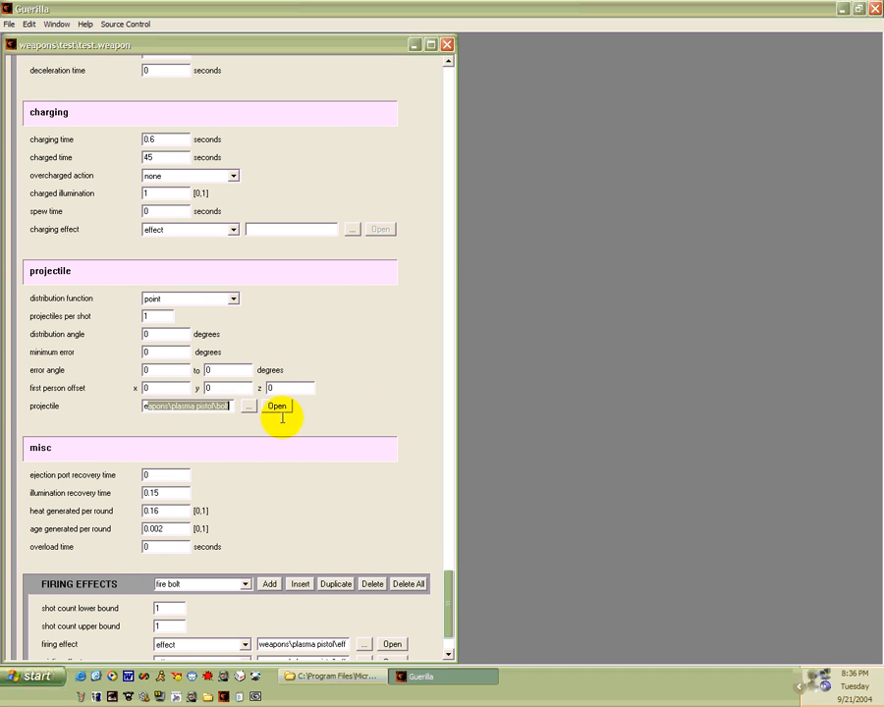
pyautogui.click(232, 408)
pyautogui.click(250, 409)
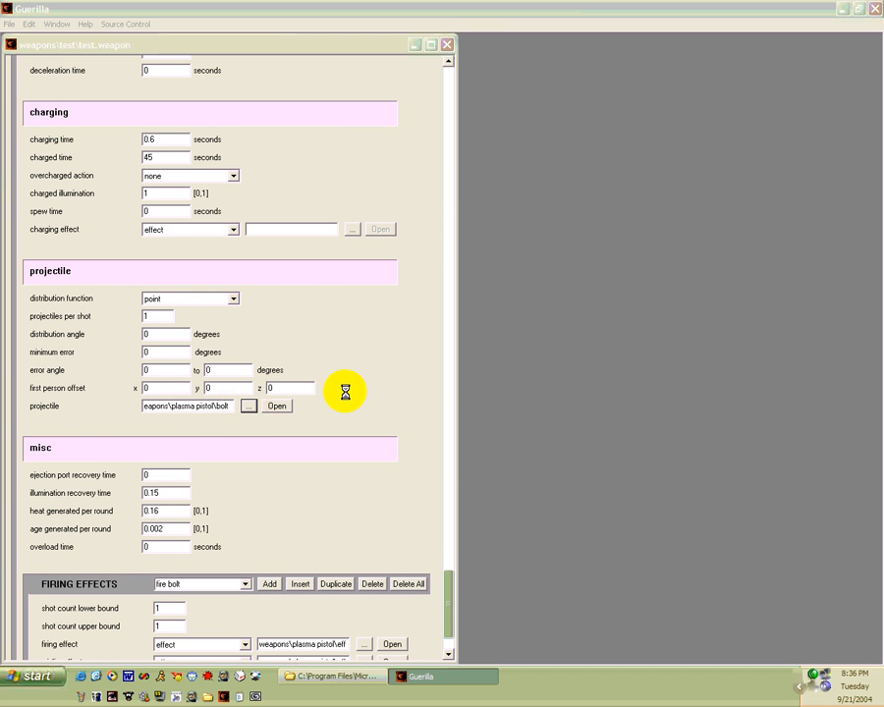
pyautogui.click(531, 222)
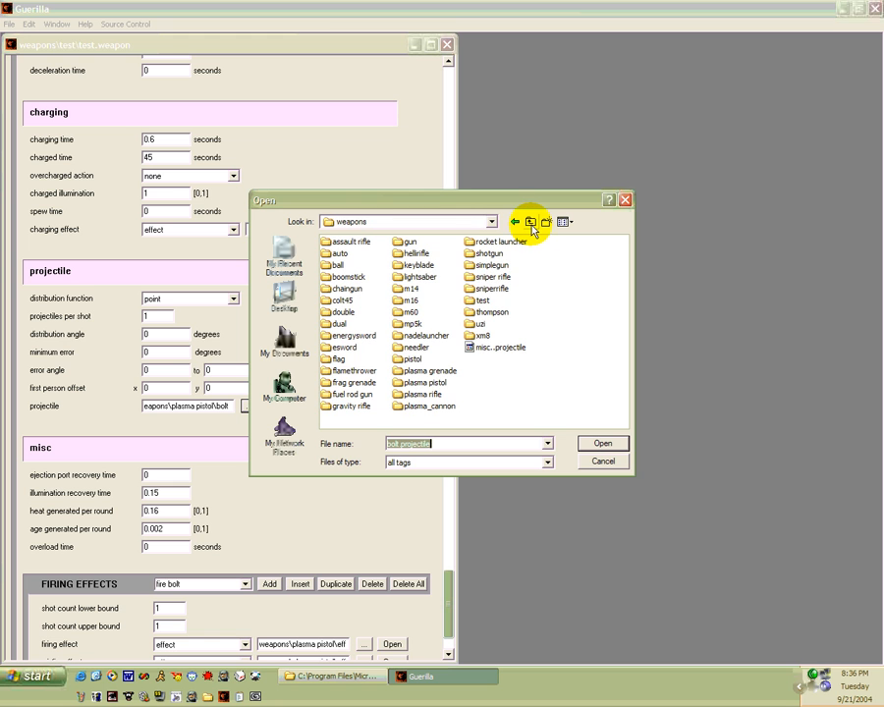
pyautogui.doubleClick(493, 277)
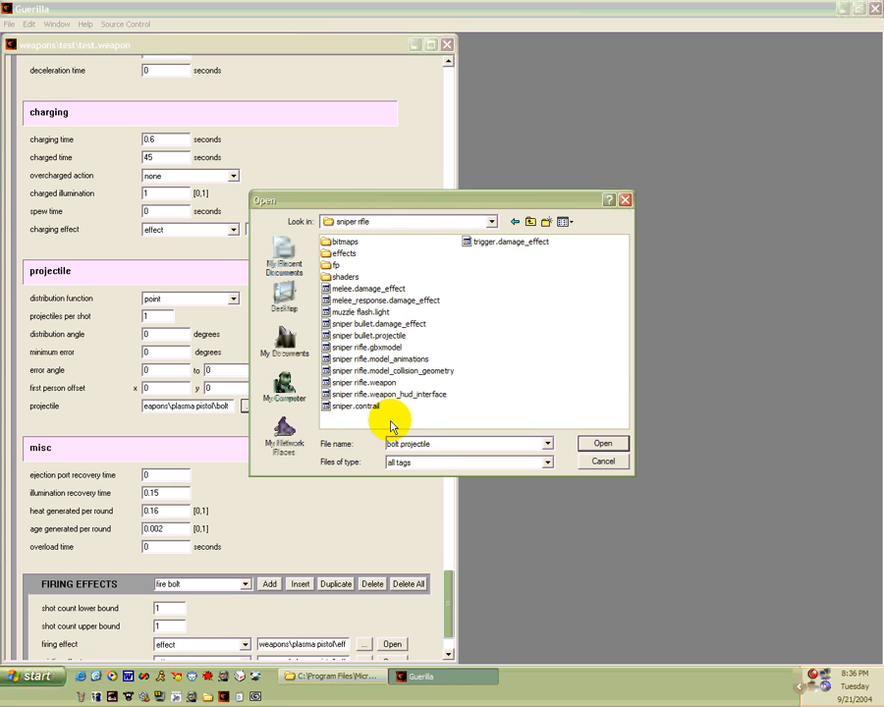
pyautogui.doubleClick(377, 336)
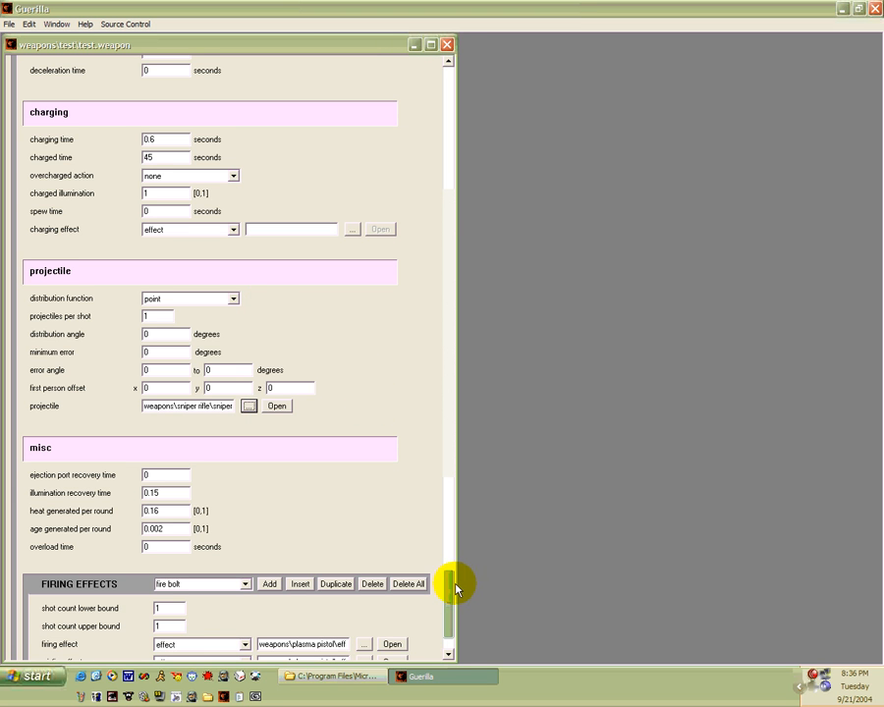
# Set the firing damage of the fire bolt firing effect to trigger.damage_effect from the weapons\sniper rifle folder.
pyautogui.moveTo(454, 581); pyautogui.dragTo(452, 612)
pyautogui.click(245, 500)
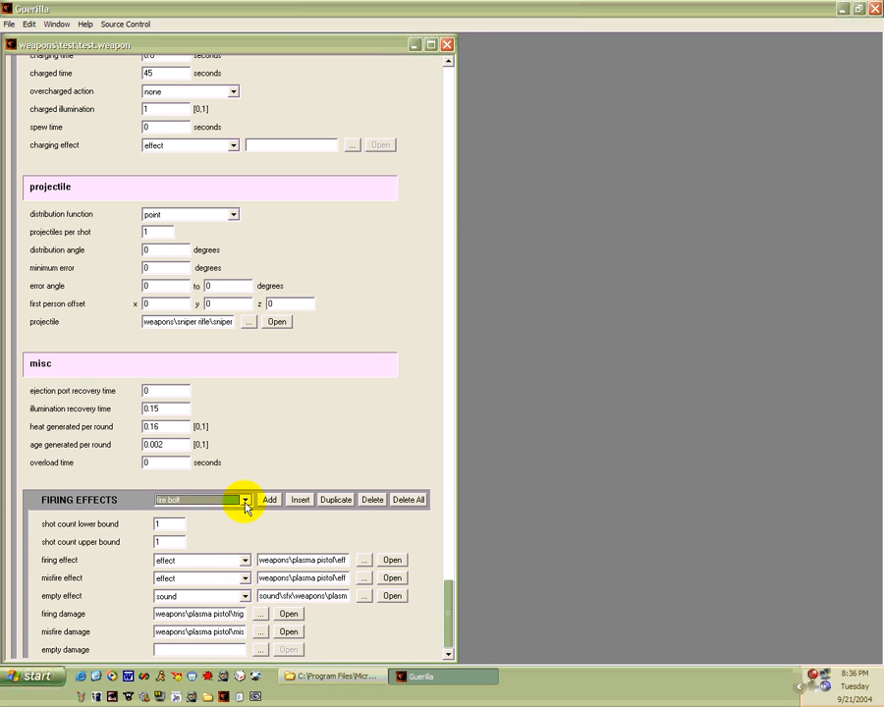
pyautogui.click(261, 617)
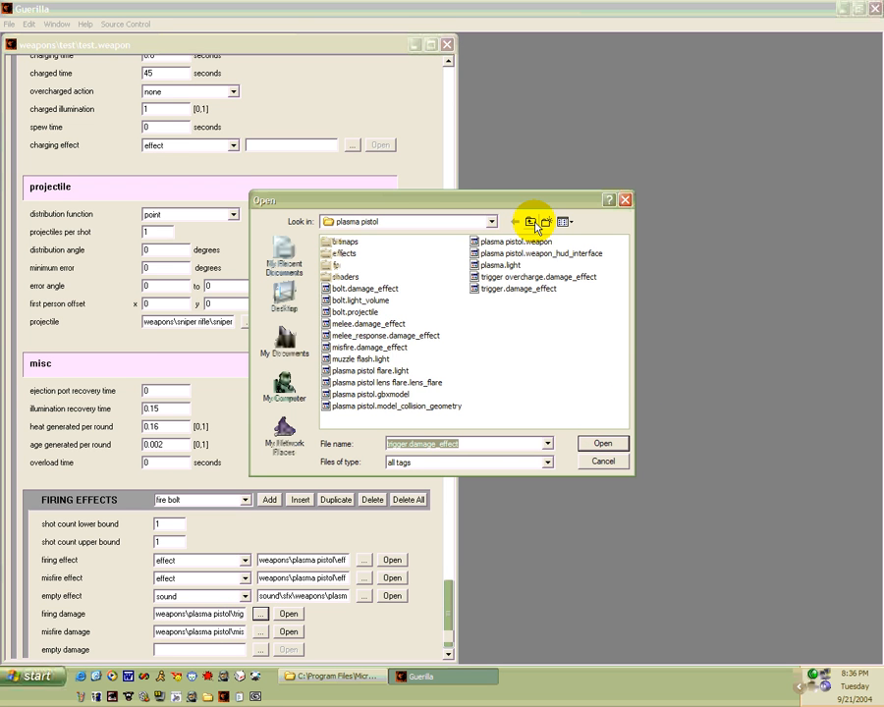
pyautogui.click(531, 222)
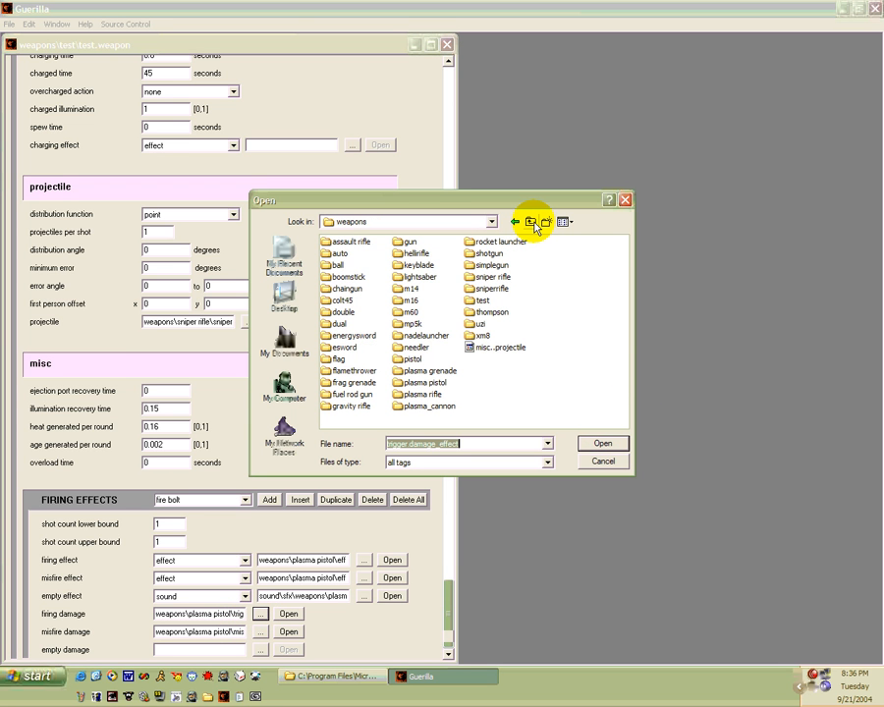
pyautogui.doubleClick(488, 277)
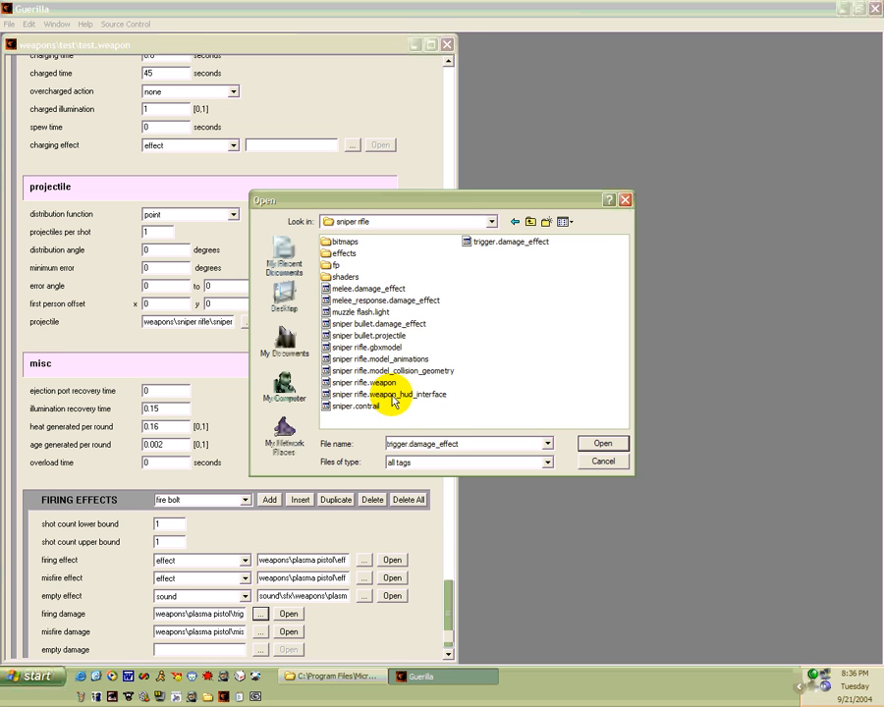
pyautogui.doubleClick(485, 243)
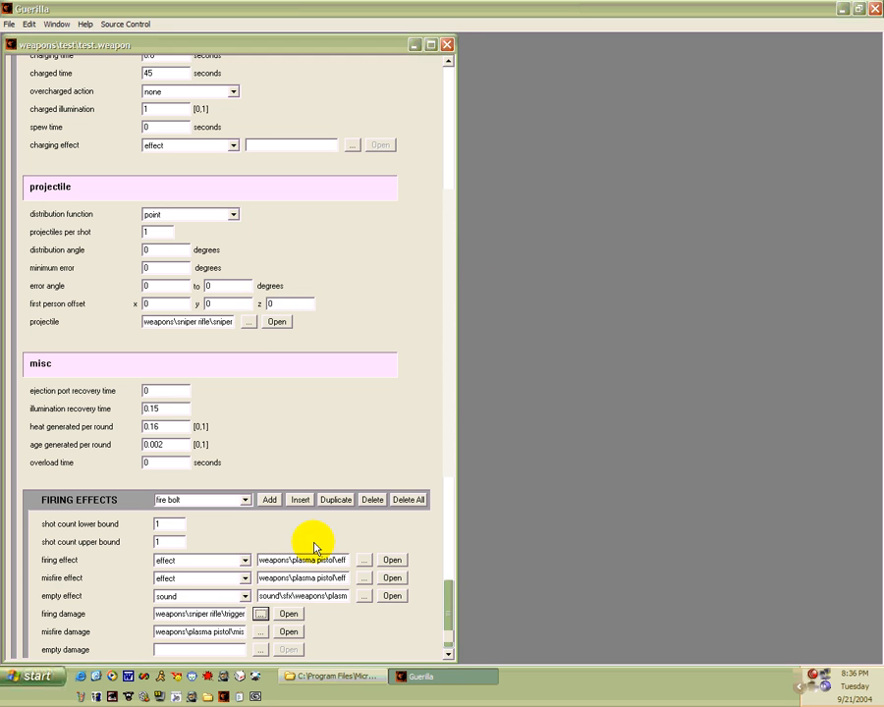
pyautogui.click(261, 631)
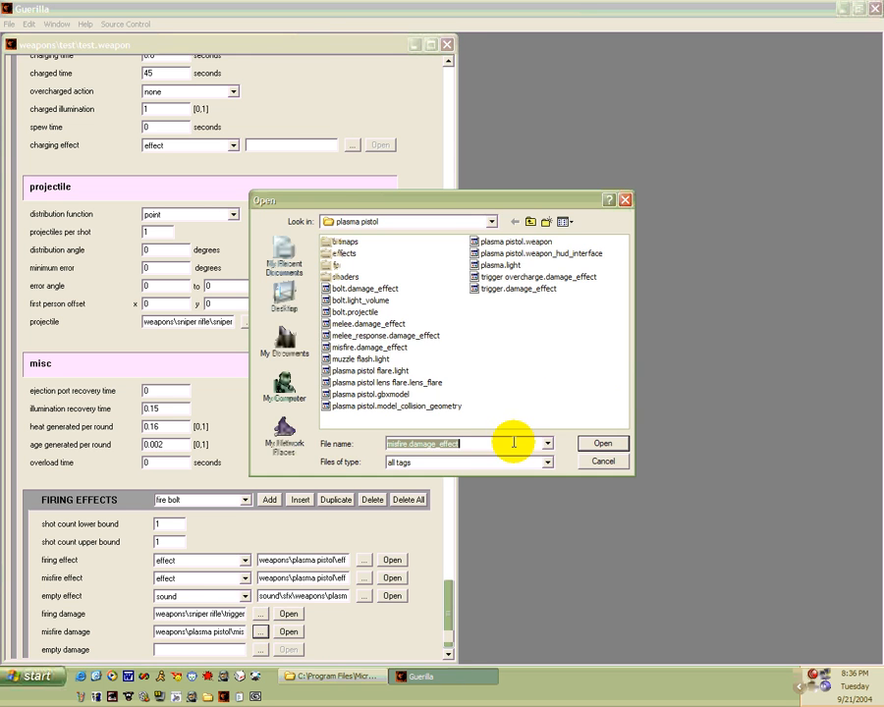
pyautogui.click(601, 461)
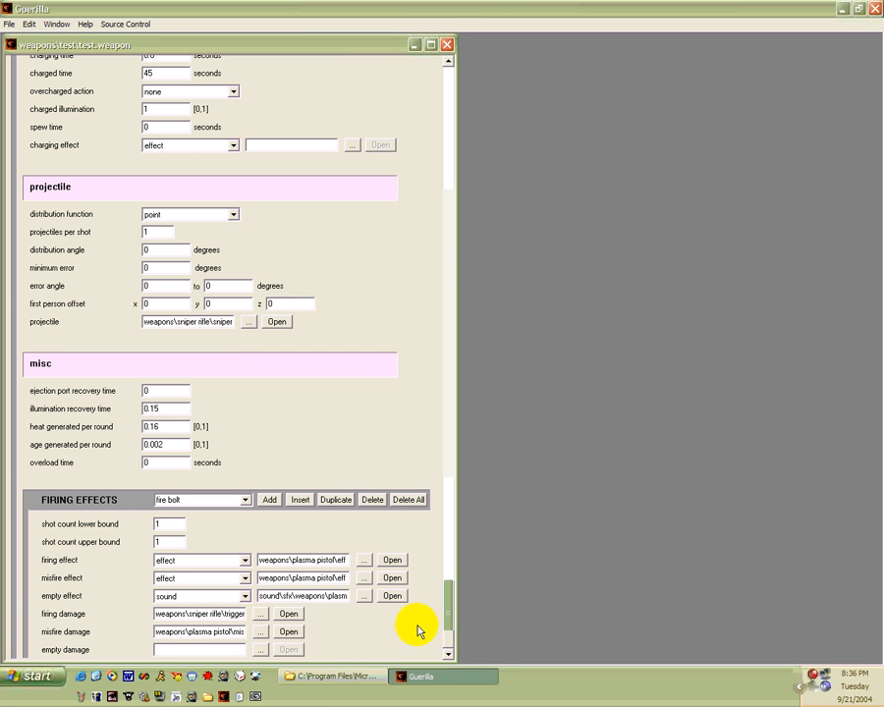
# Review the primary trigger, magazine and weapon flag settings, and close the test weapon tag with its changes saved.
pyautogui.moveTo(450, 625); pyautogui.dragTo(449, 589)
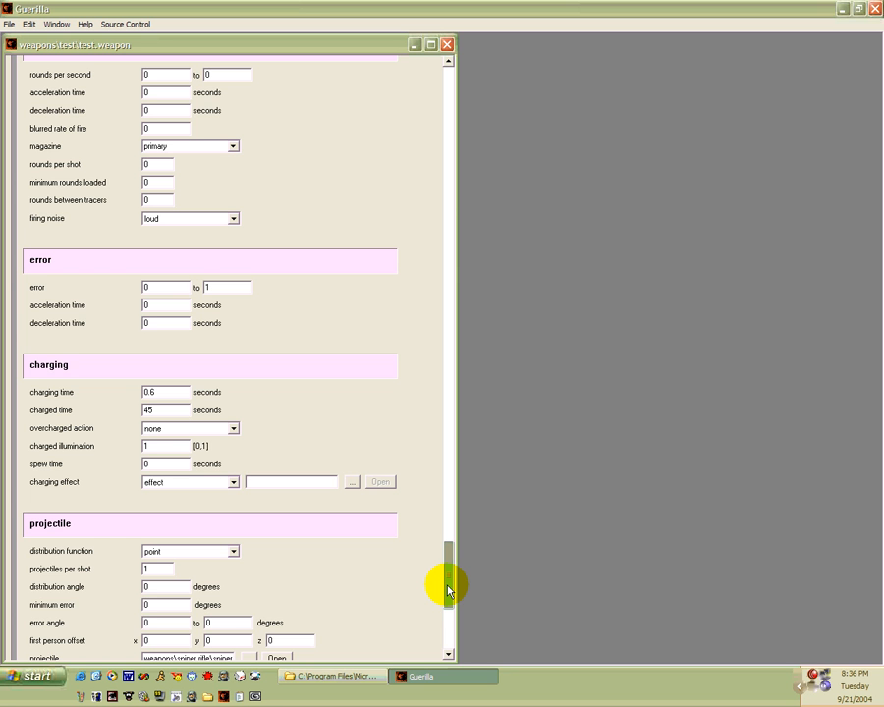
pyautogui.moveTo(449, 588); pyautogui.dragTo(448, 538)
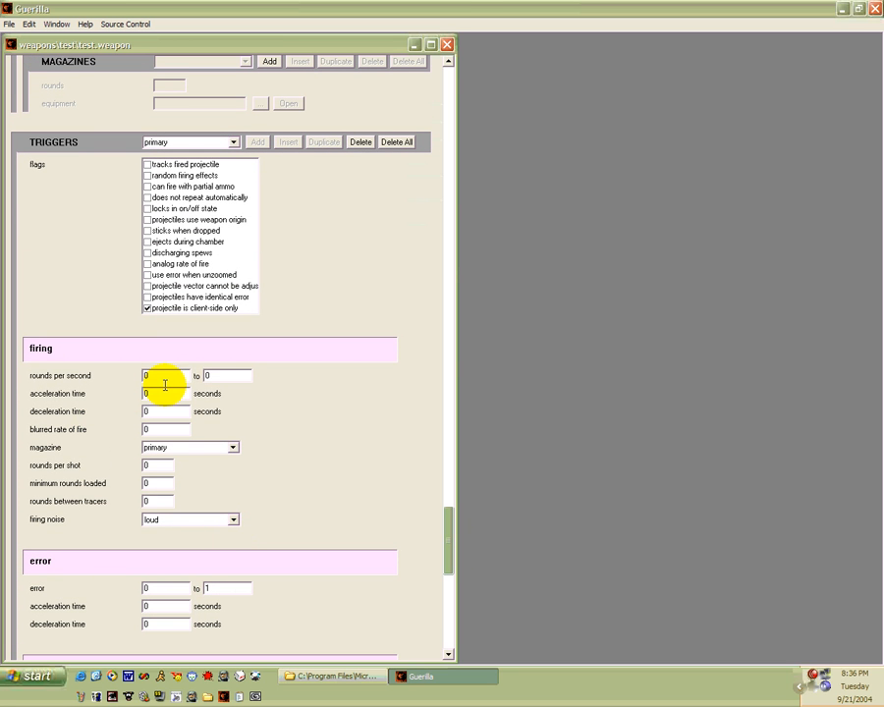
pyautogui.click(230, 446)
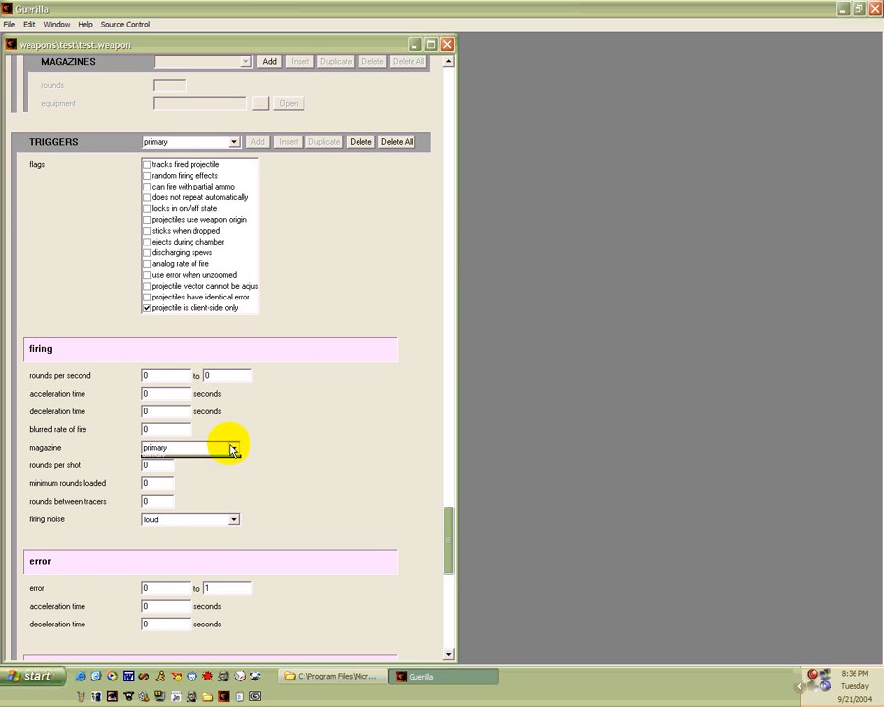
pyautogui.moveTo(447, 544); pyautogui.dragTo(442, 512)
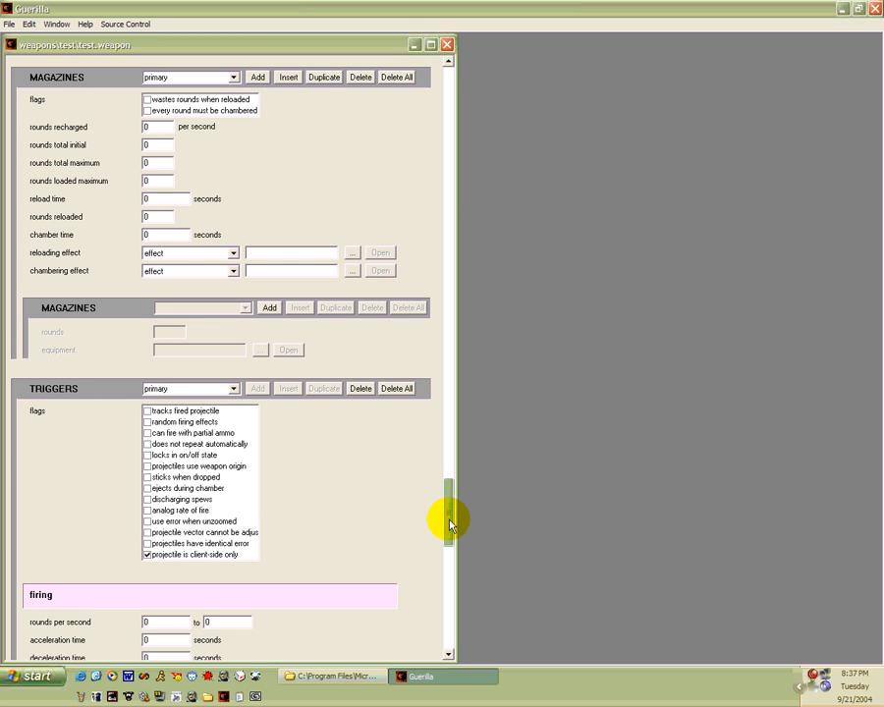
pyautogui.moveTo(448, 507); pyautogui.dragTo(452, 292)
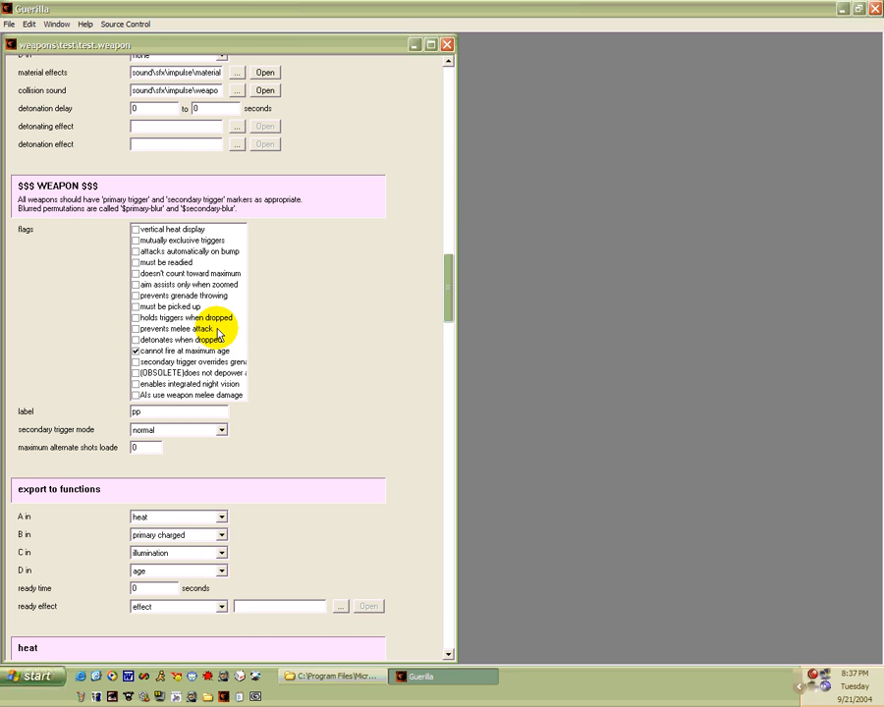
pyautogui.moveTo(448, 301); pyautogui.dragTo(444, 58)
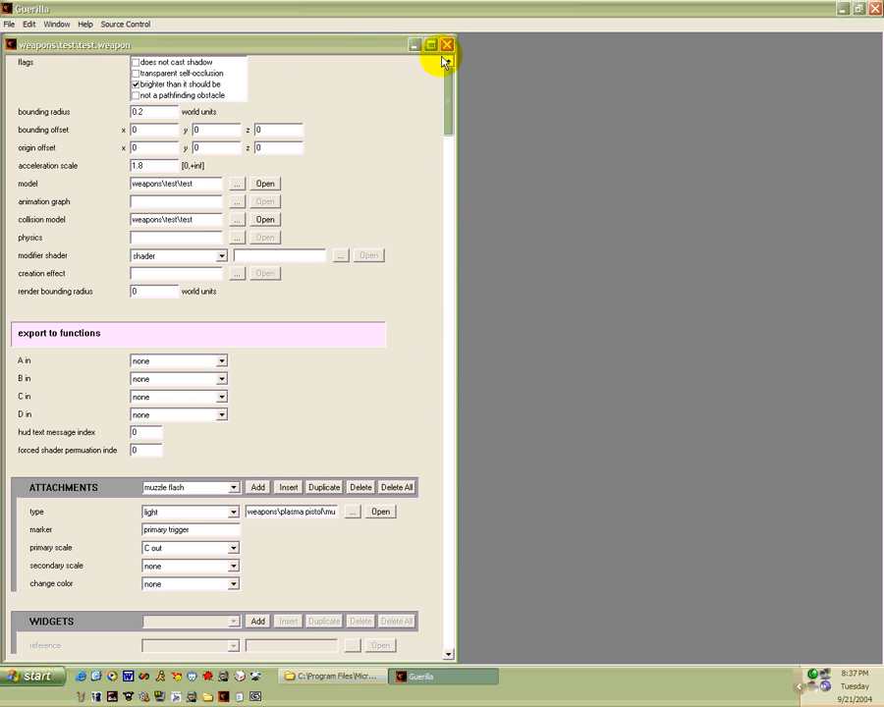
pyautogui.click(447, 47)
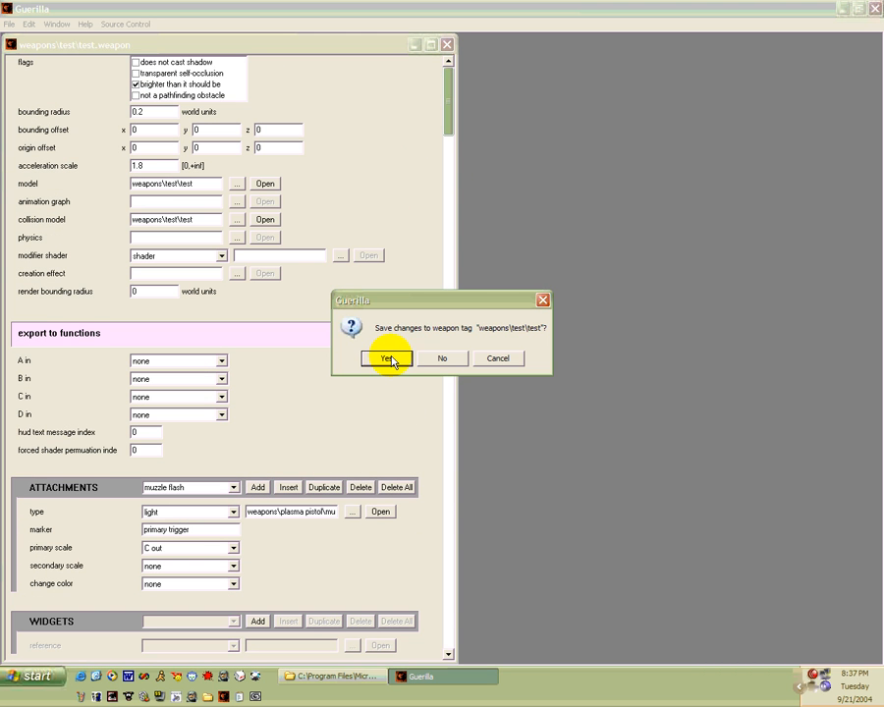
pyautogui.click(393, 358)
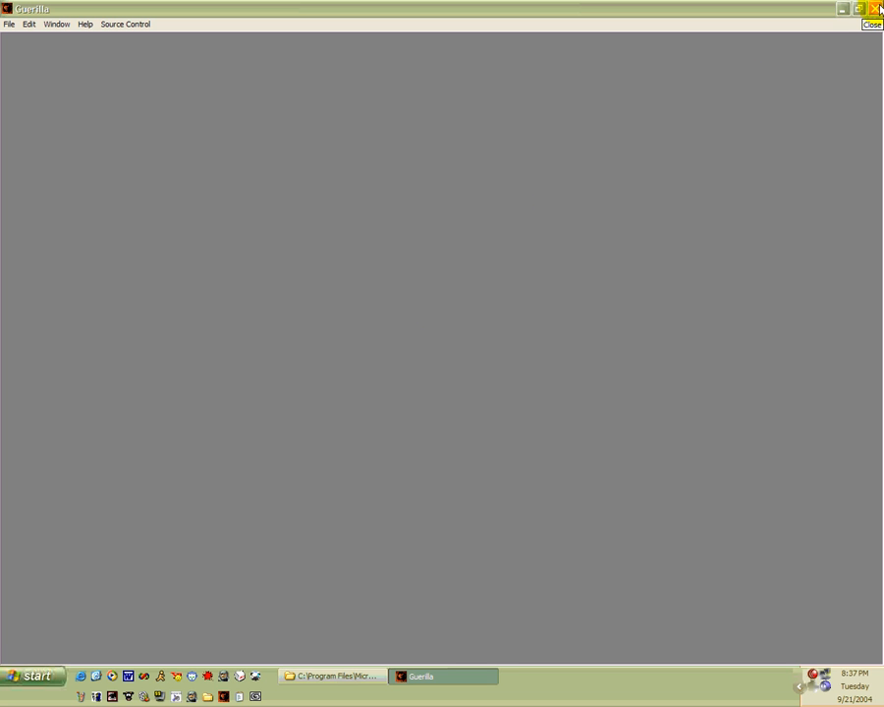
pyautogui.click(876, 11)
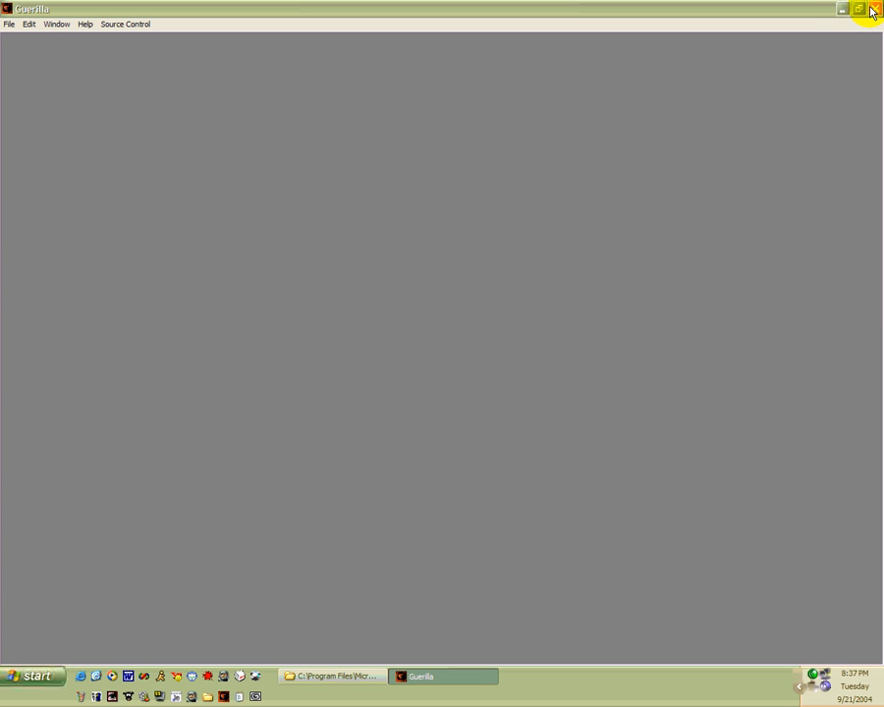
# Create a new tag of the item_collection group.
pyautogui.click(10, 24)
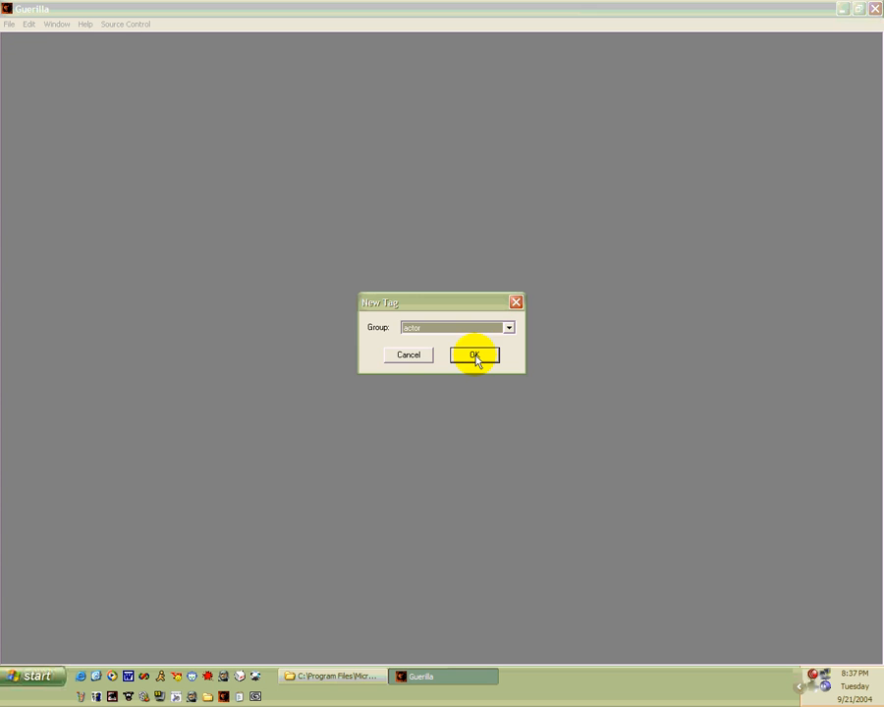
pyautogui.write('it')
pyautogui.press('Down')
pyautogui.press('Return')
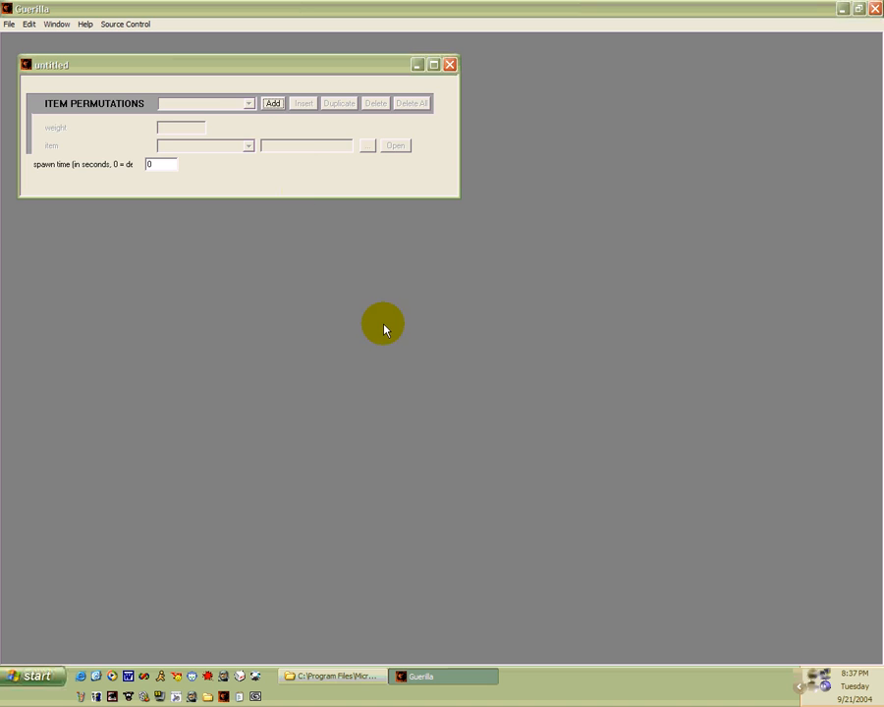
# Add an item permutation of type weapon to the new item collection and set its weight to 100.
pyautogui.click(273, 104)
pyautogui.click(247, 145)
pyautogui.click(213, 184)
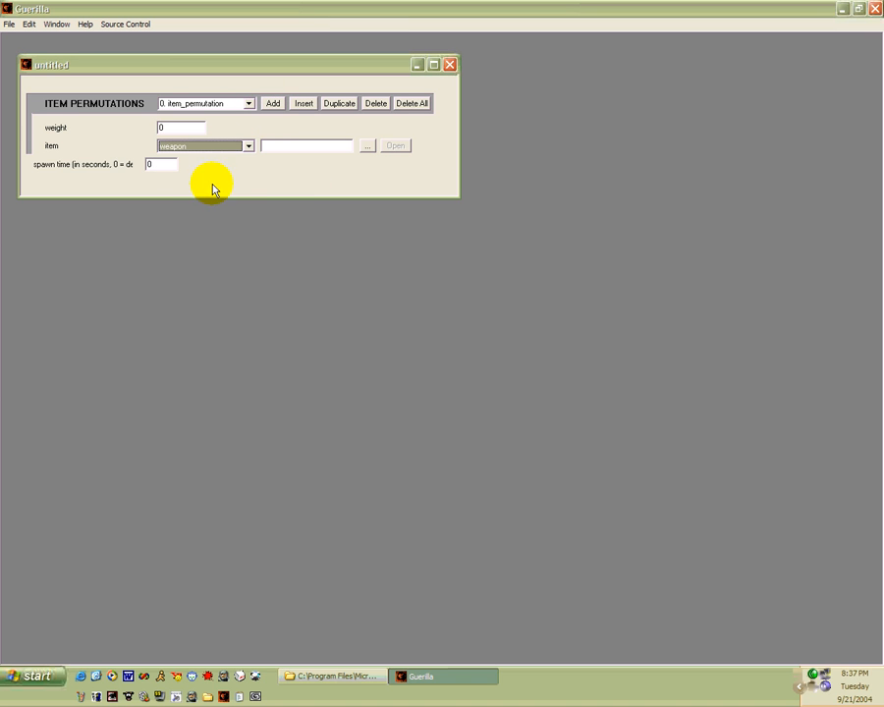
pyautogui.moveTo(166, 127); pyautogui.dragTo(100, 132)
pyautogui.write('100')
# Set the permutation's item reference to test.weapon from the weapons\test folder.
pyautogui.click(366, 145)
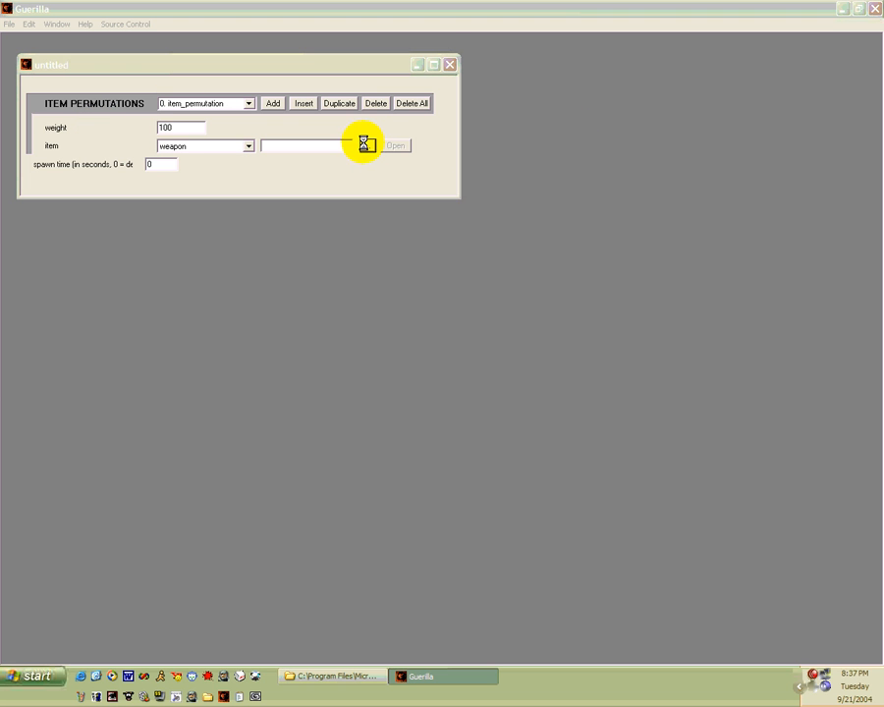
pyautogui.click(492, 257)
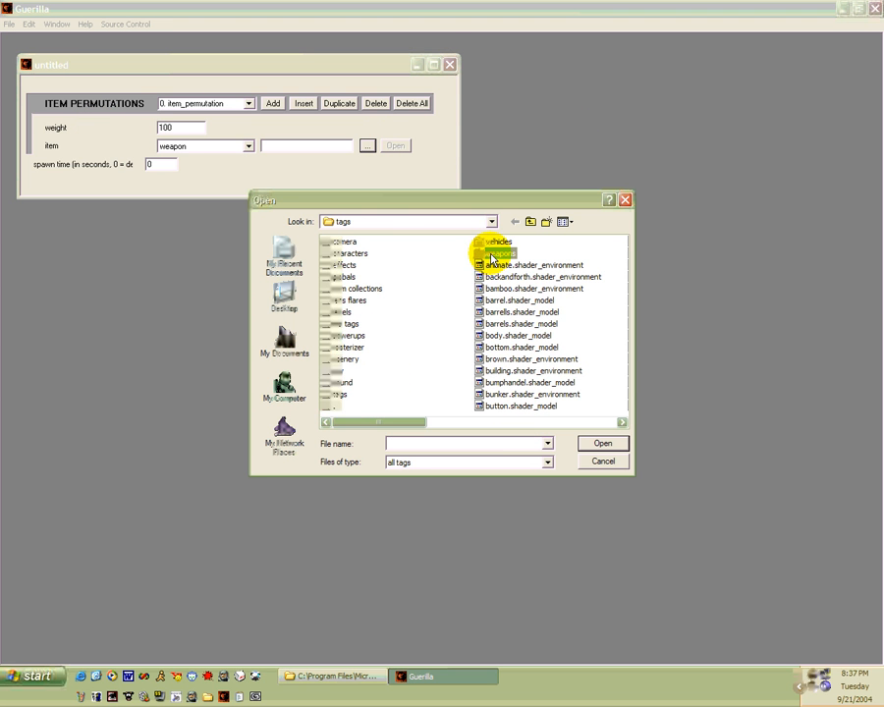
pyautogui.doubleClick(492, 256)
pyautogui.doubleClick(491, 347)
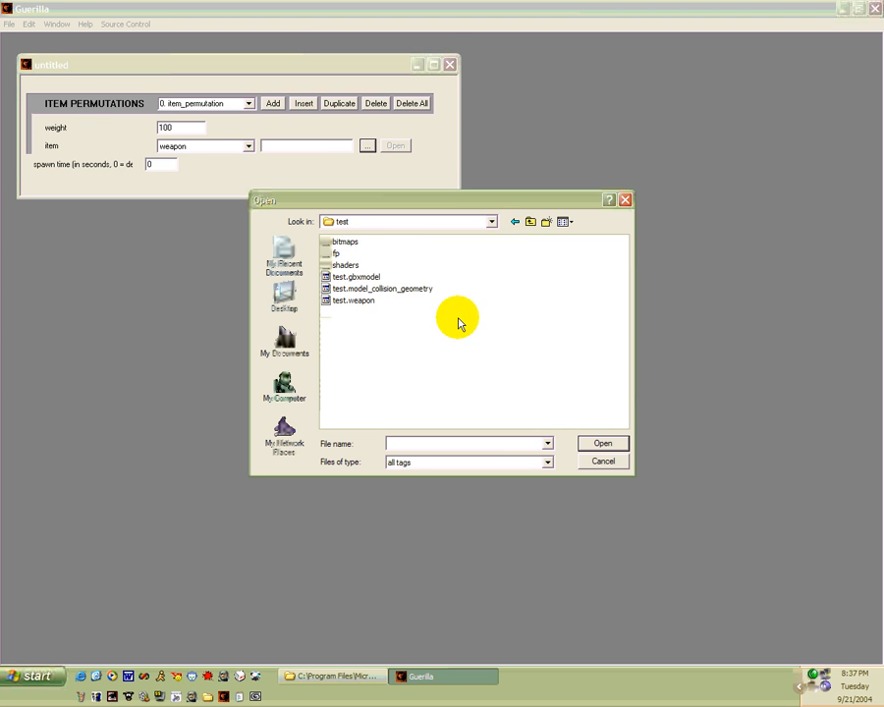
pyautogui.doubleClick(359, 301)
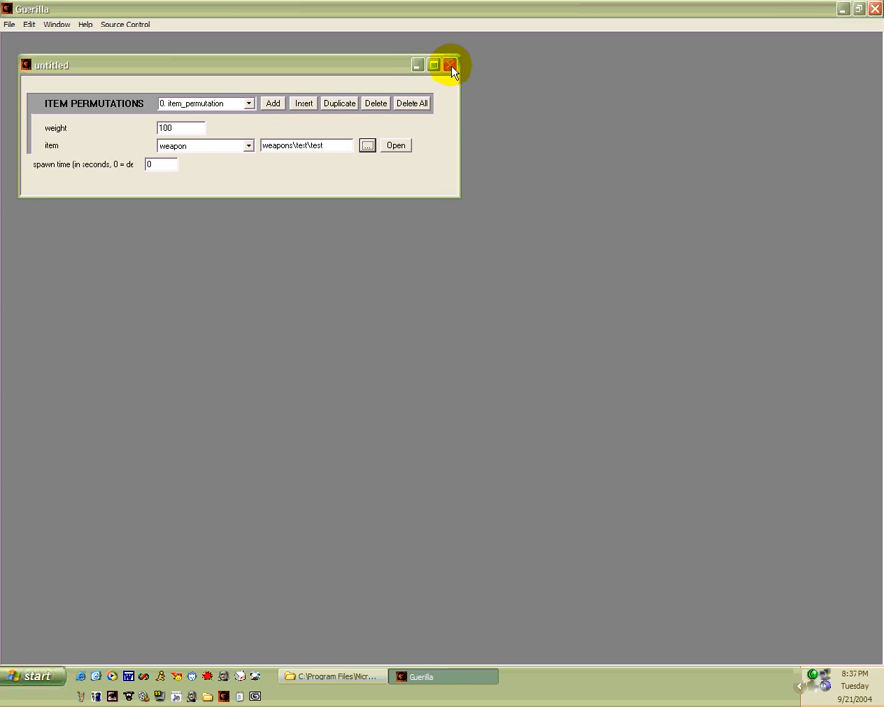
# Close the untitled item collection, saving it as "test" in the item collections\single weapons folder.
pyautogui.click(451, 64)
pyautogui.click(387, 361)
pyautogui.click(358, 285)
pyautogui.doubleClick(358, 286)
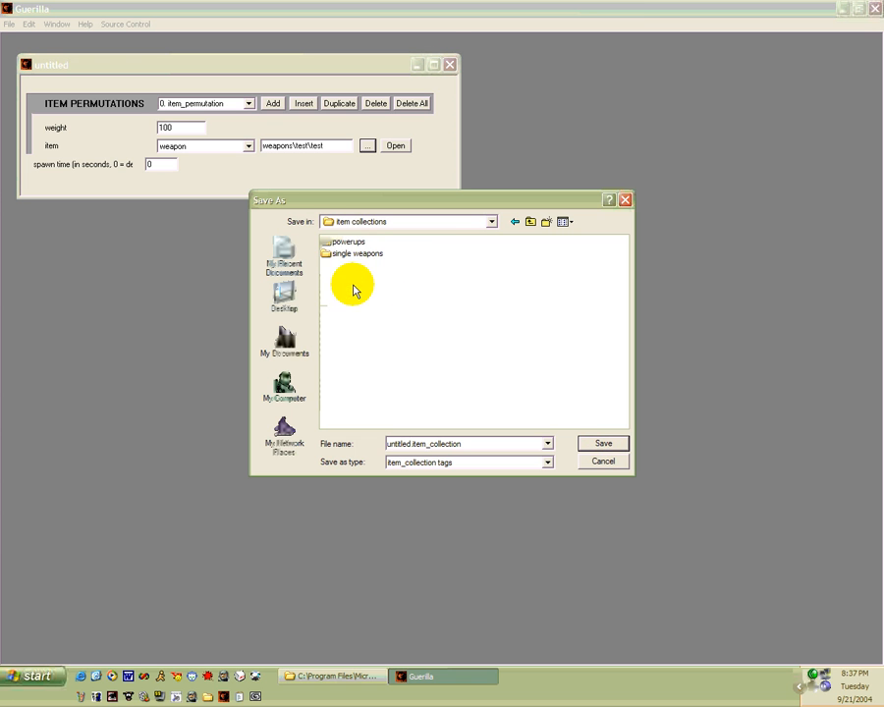
pyautogui.doubleClick(352, 254)
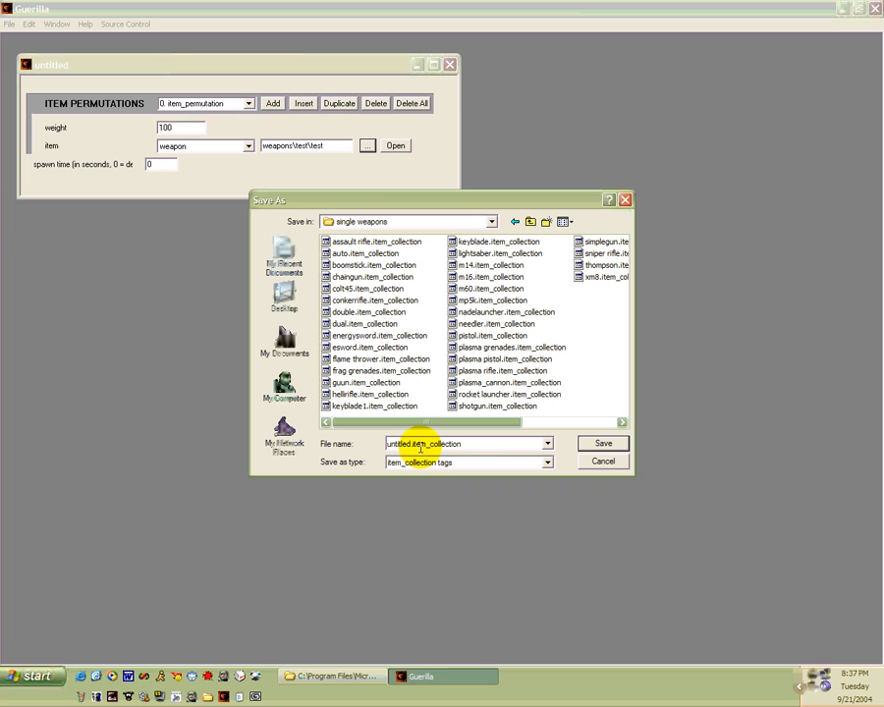
pyautogui.moveTo(483, 446); pyautogui.dragTo(237, 446)
pyautogui.write('test')
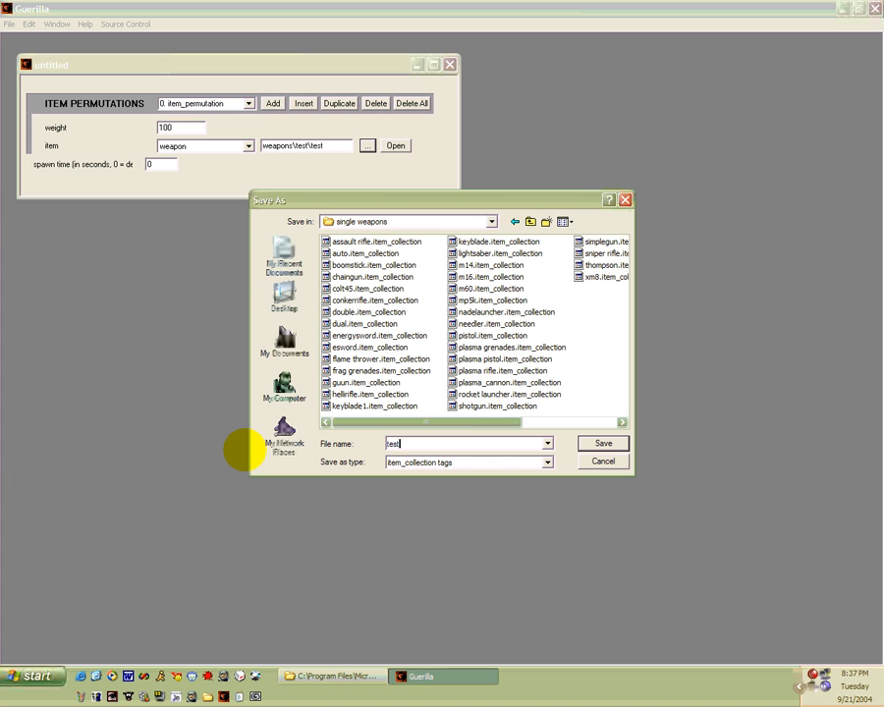
pyautogui.press('Return')
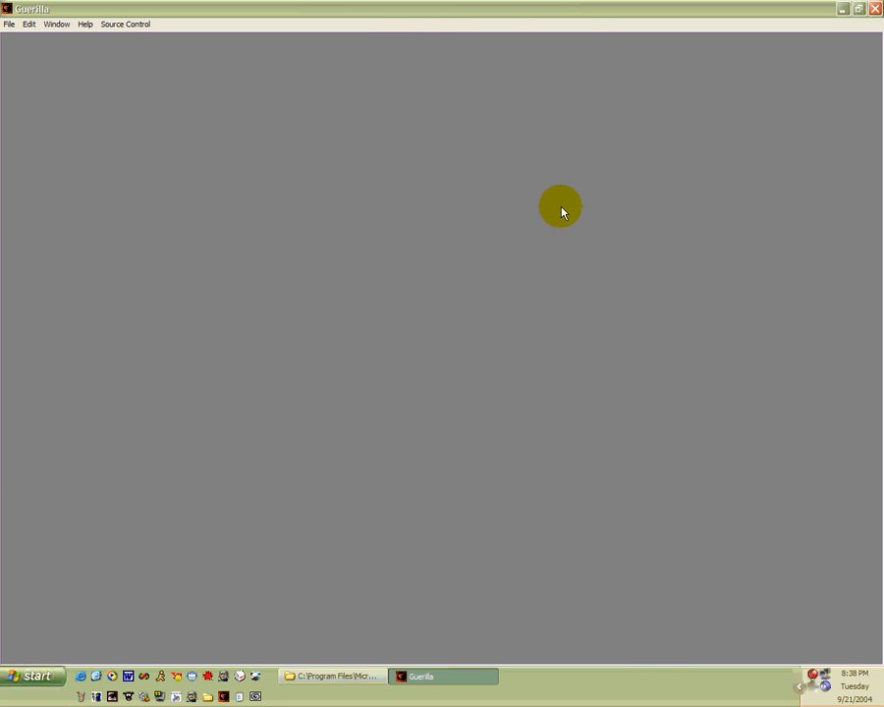
# Close Guerilla and the Halo Custom Edition folder window.
pyautogui.click(873, 8)
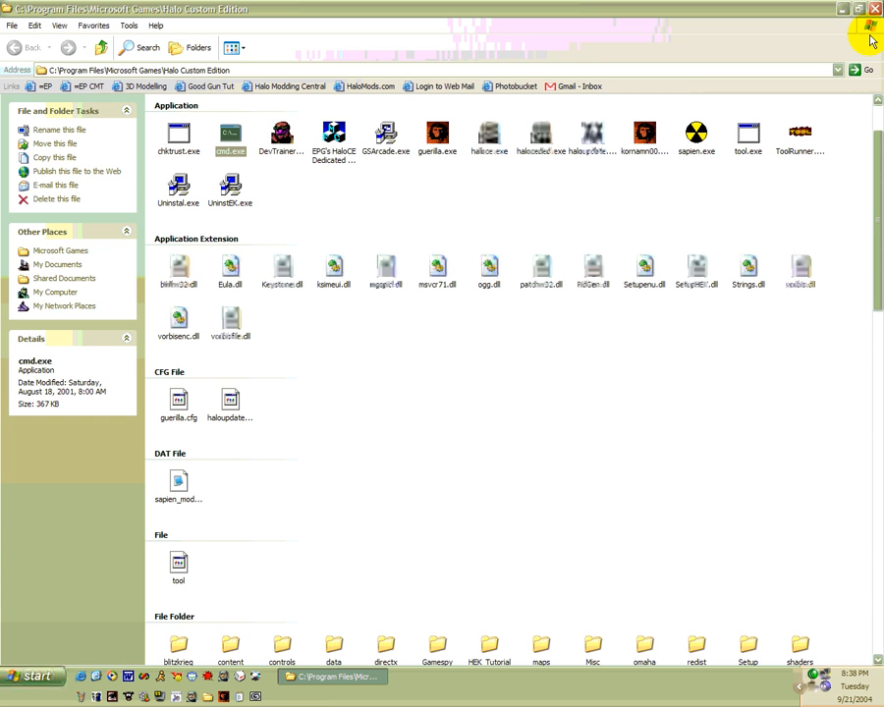
pyautogui.click(875, 10)
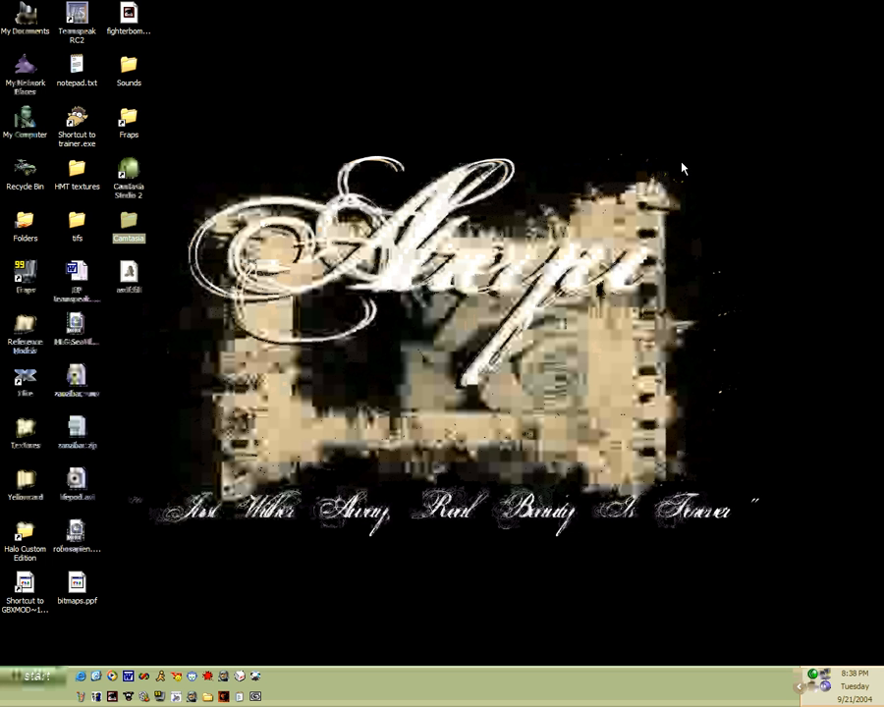